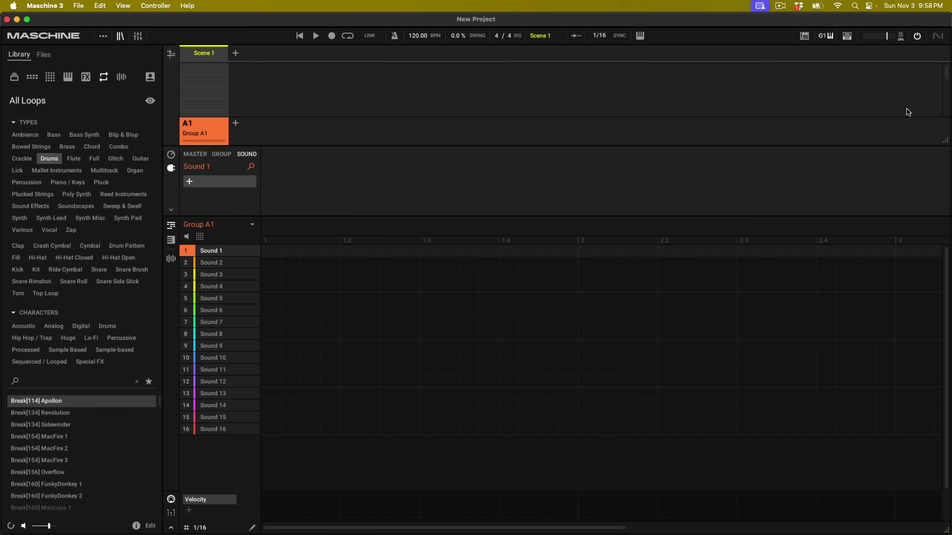
Step: Enlarge the scene and pattern area above the plug-in controls, and review the General preferences
drag(944, 139, 944, 210)
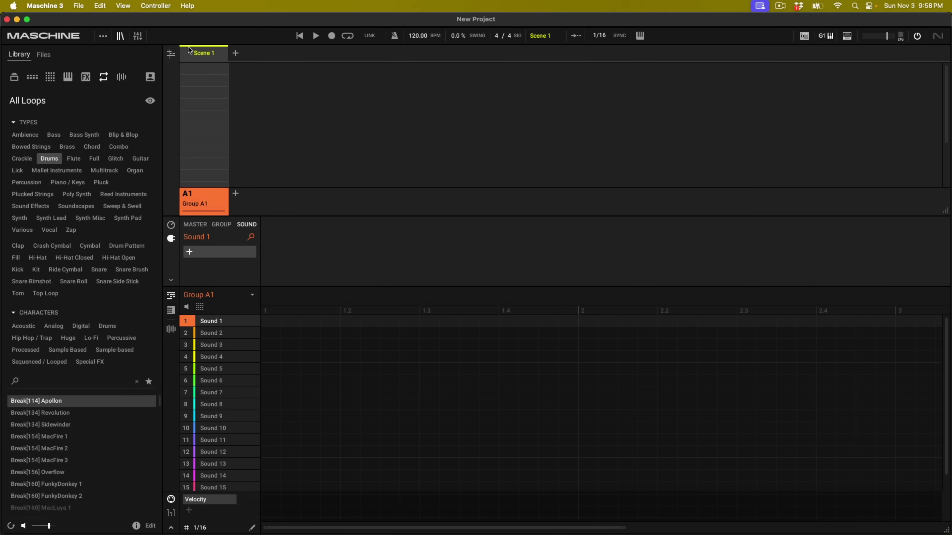
click(108, 36)
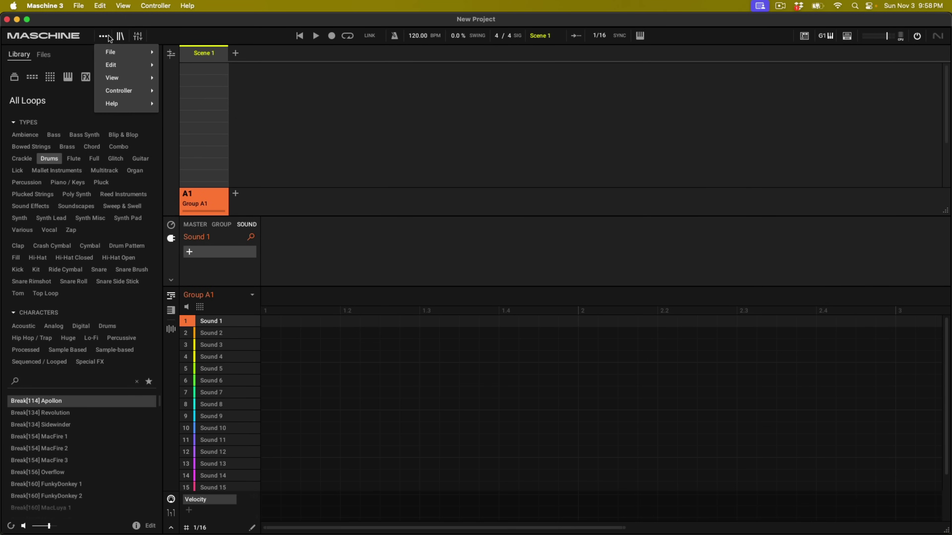
mouse_move(109, 52)
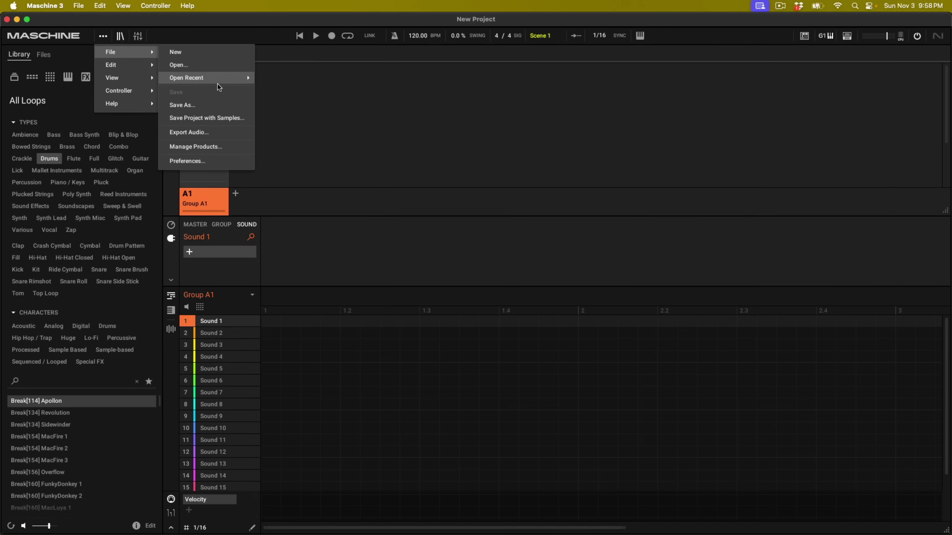
click(216, 161)
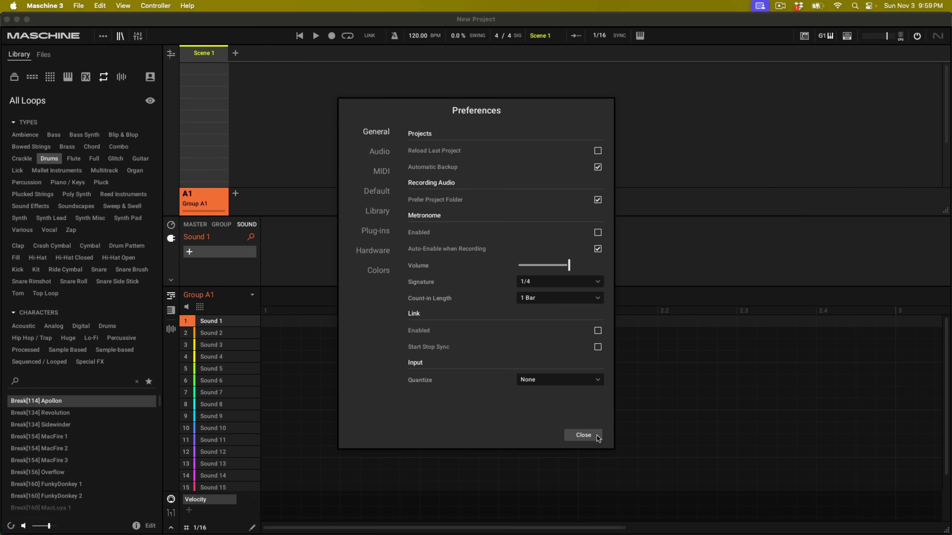
click(584, 436)
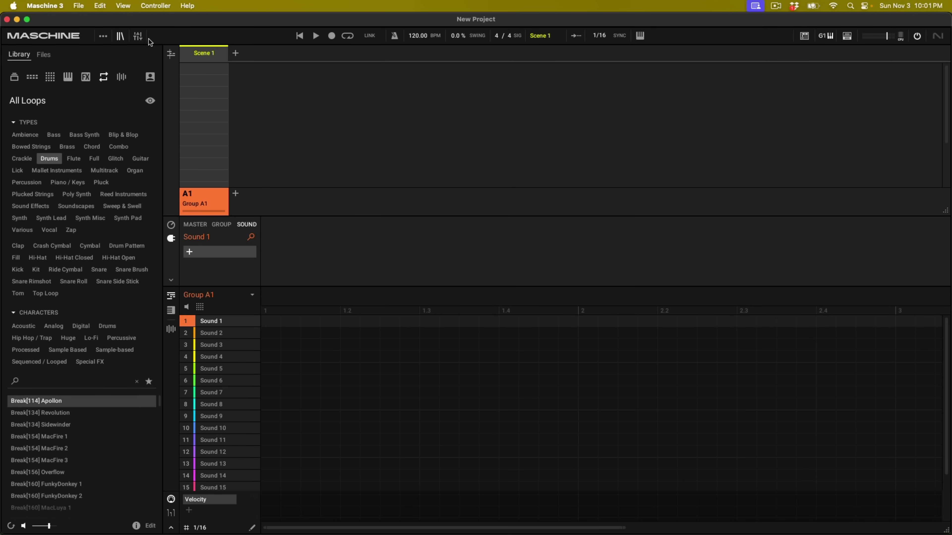
Step: Review the file type choices in the audio export settings without exporting anything
click(83, 6)
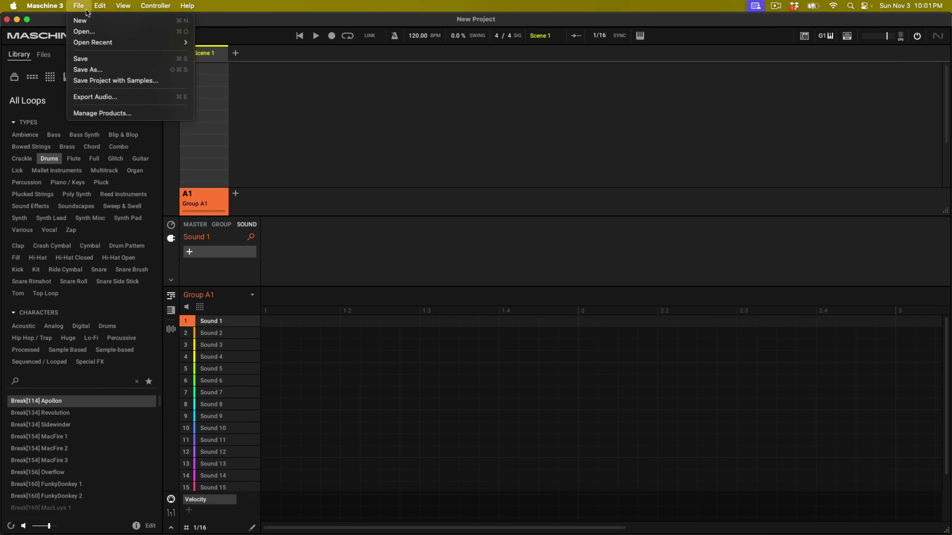
click(97, 97)
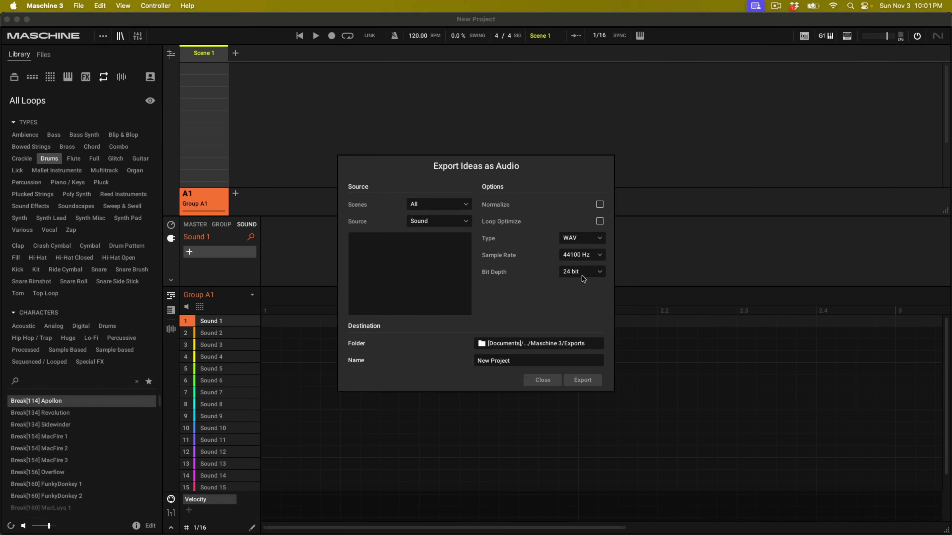
click(577, 240)
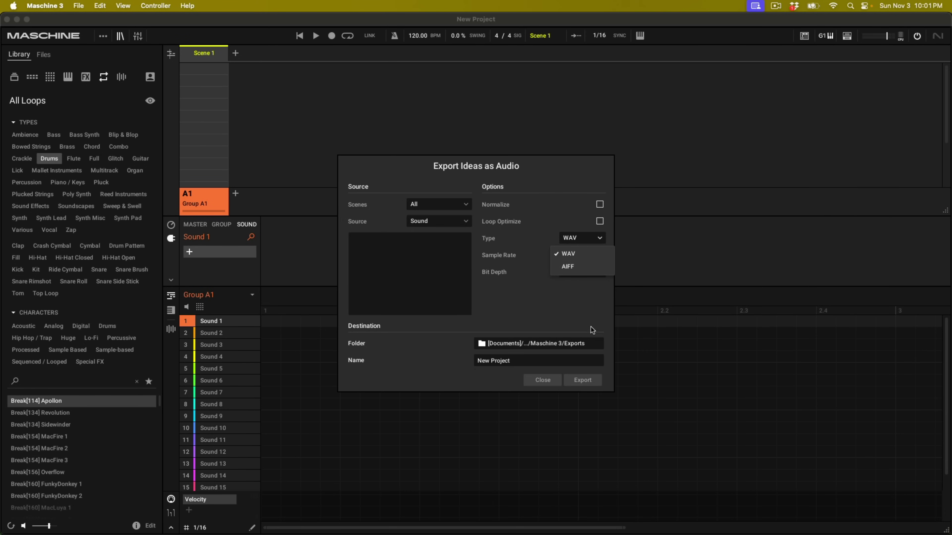
click(536, 387)
click(541, 381)
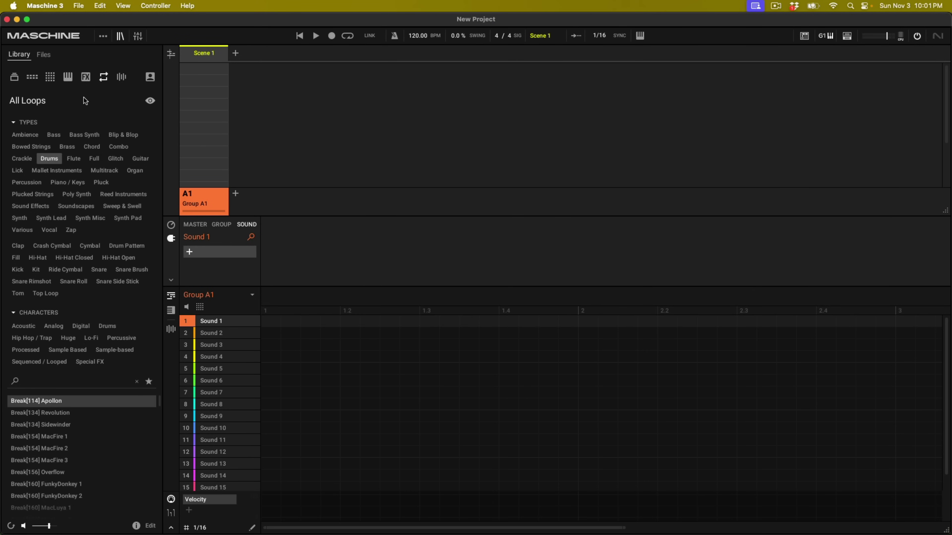
Step: Load "Never Know (Sample C#Major 87bpm DDS).mp3" from the Beats/2024 folder onto Sound 1 and display its waveform for editing
click(44, 55)
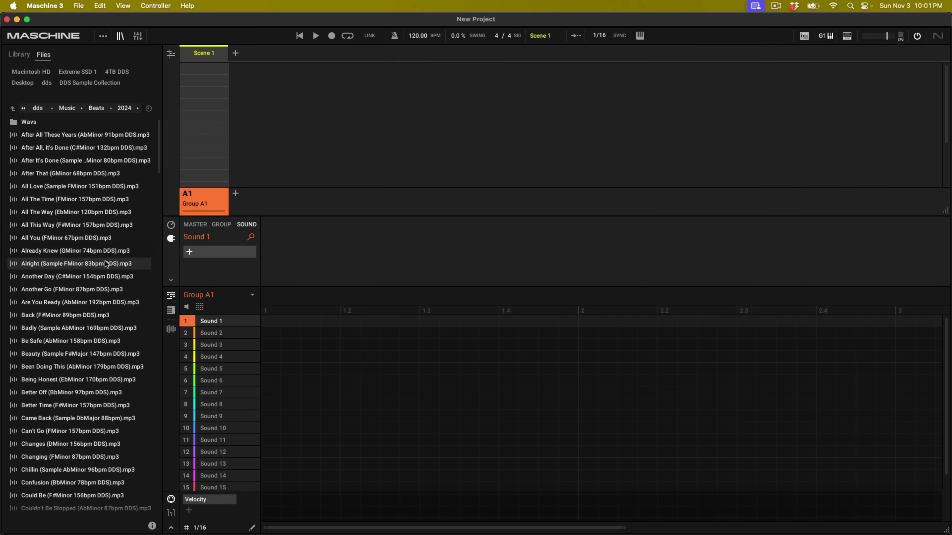
scroll(113, 262, down, 20)
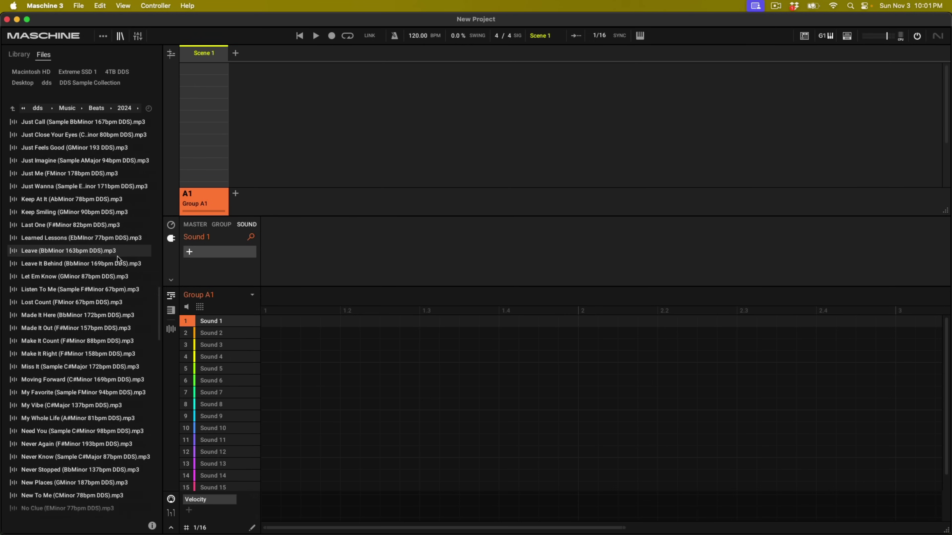
scroll(117, 259, down, 15)
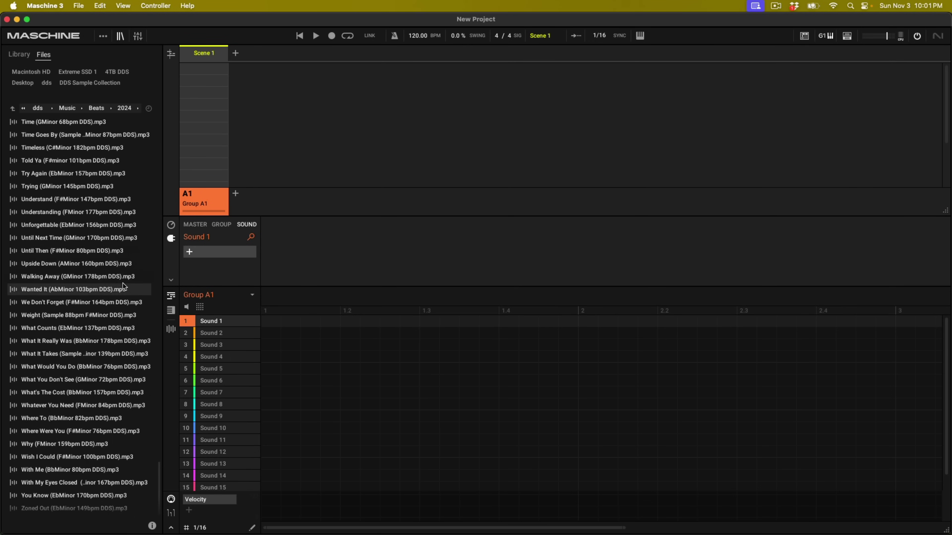
scroll(94, 265, up, 18)
click(63, 267)
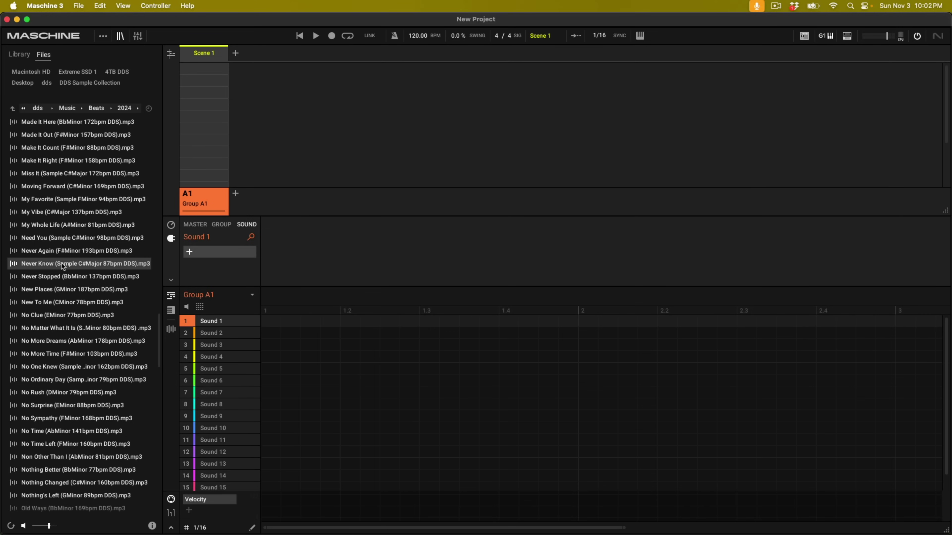
drag(63, 266, 215, 323)
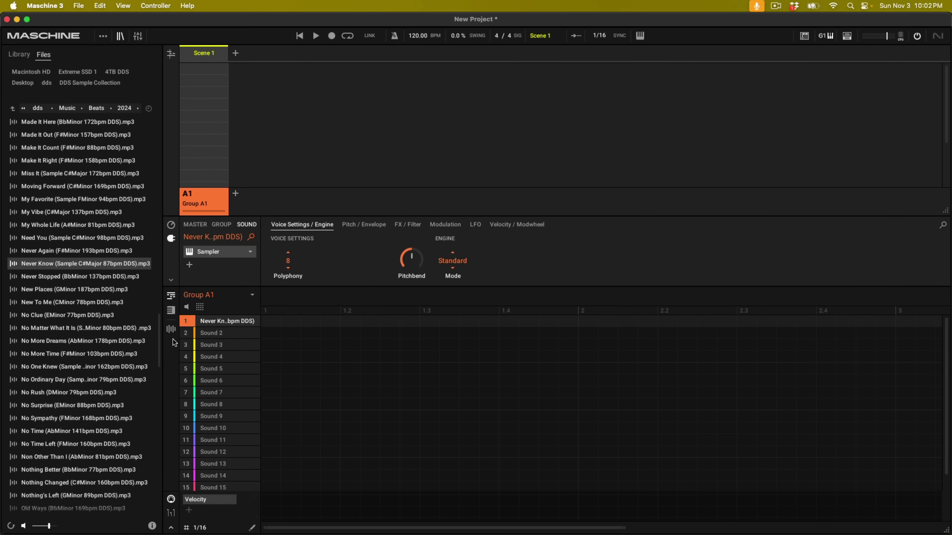
click(170, 330)
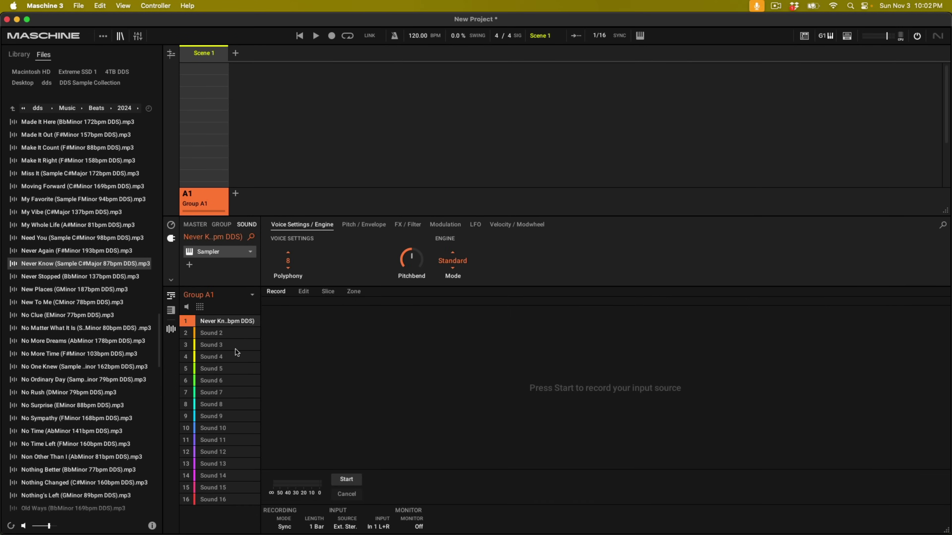
click(303, 292)
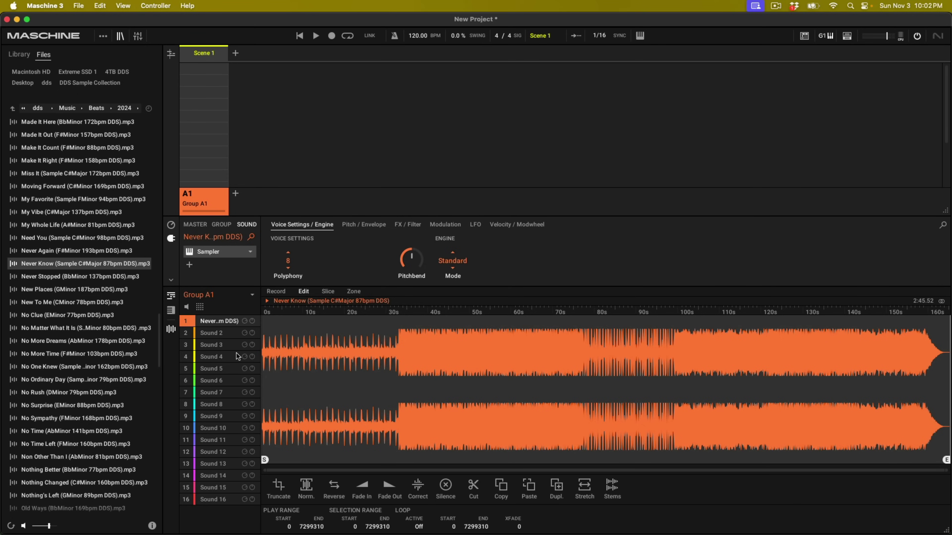
Step: Insert the VST3 instrument Serato Sample on Sound 2 and load the Never Know MP3 into it
click(221, 334)
click(202, 253)
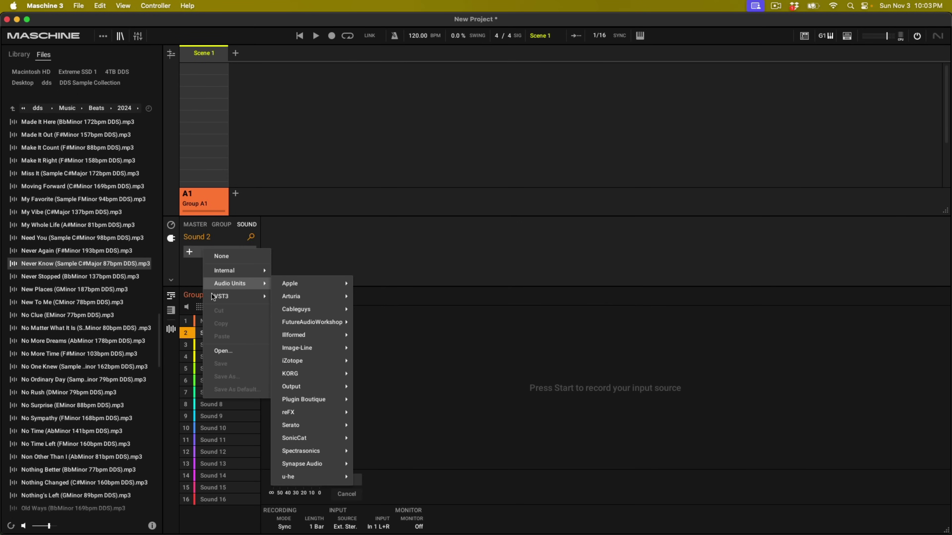
mouse_move(225, 297)
mouse_move(324, 414)
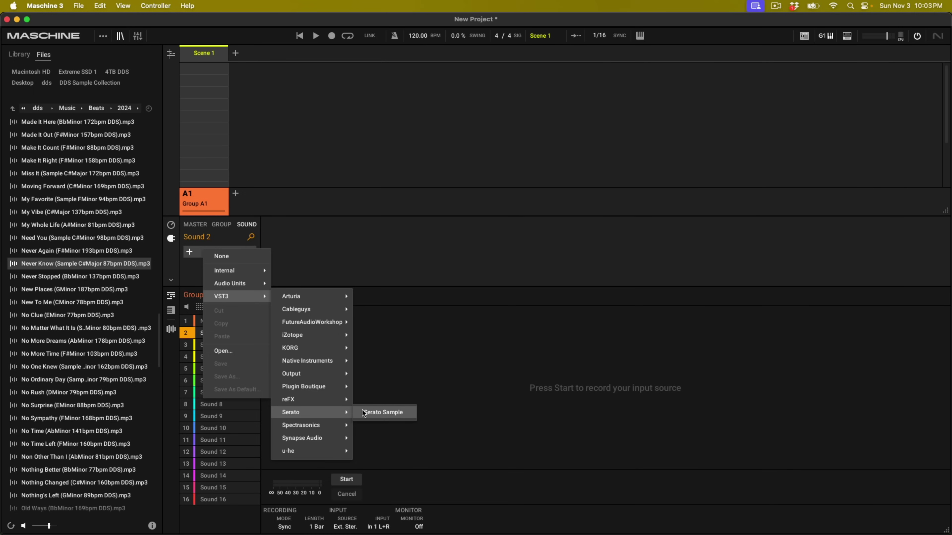
click(382, 413)
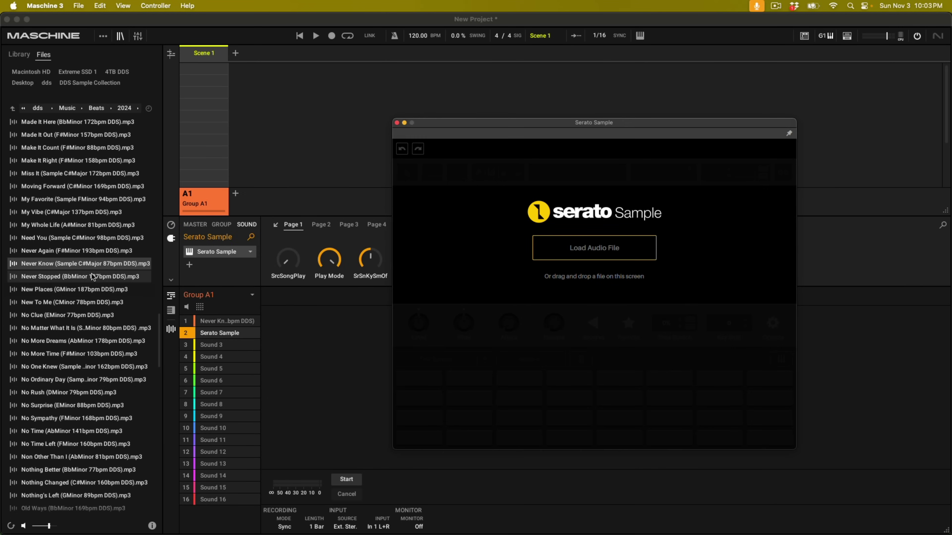
drag(92, 269, 445, 267)
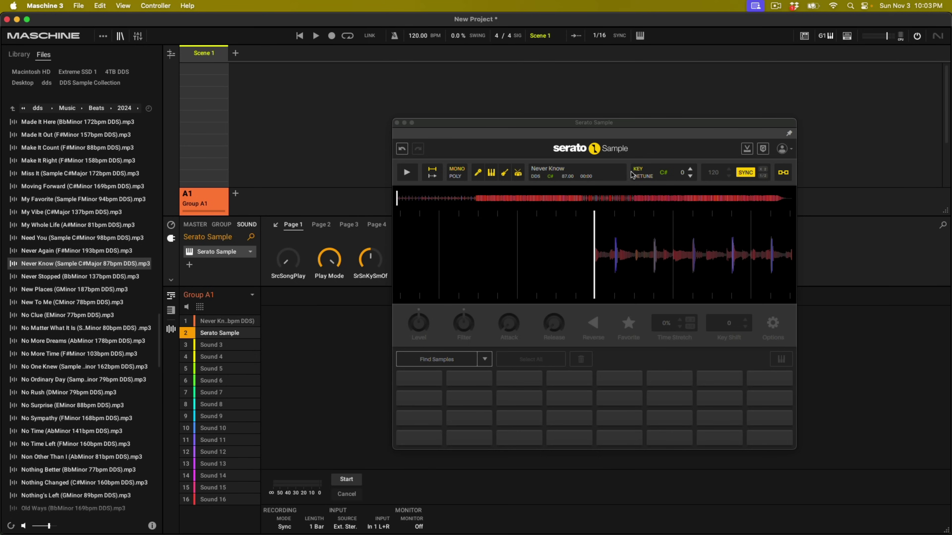
click(621, 170)
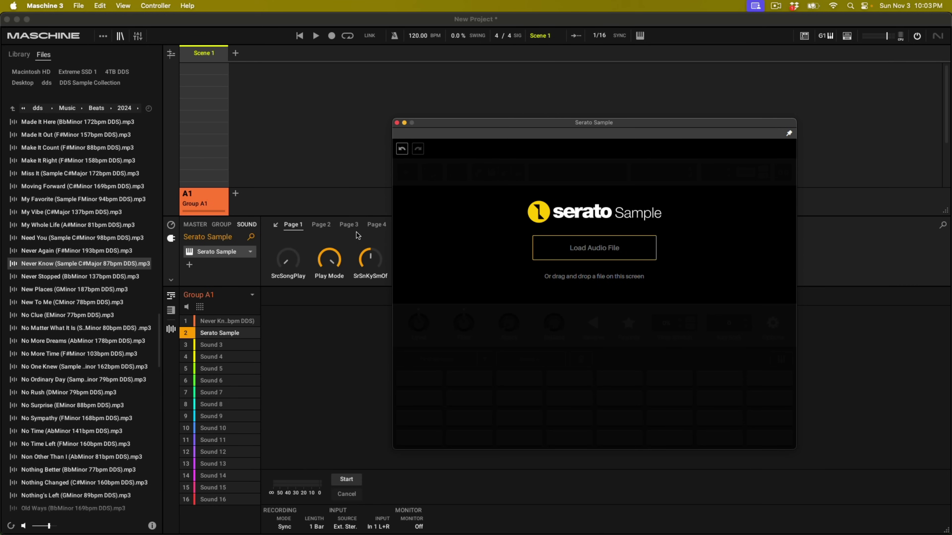
Step: Add a second group beside Group A1 and reselect Group A1
click(234, 198)
click(235, 195)
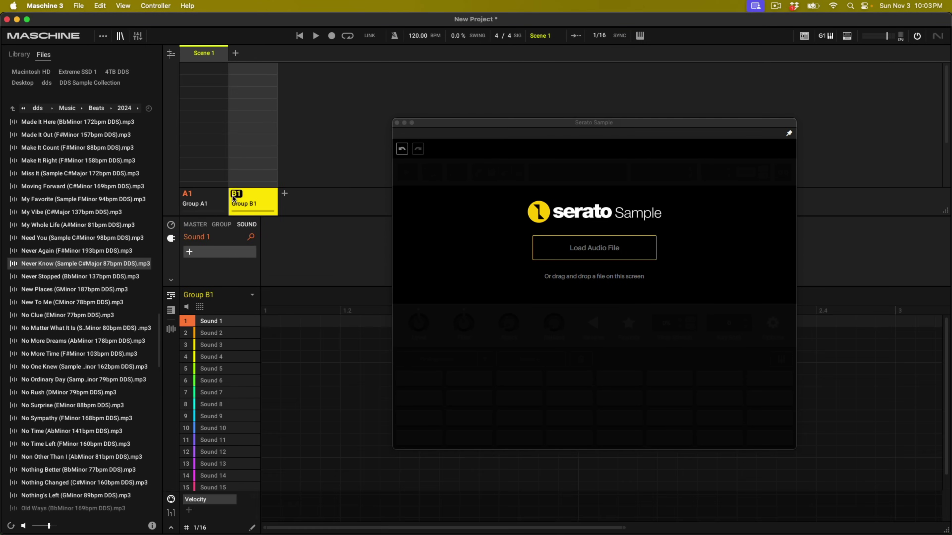
click(210, 204)
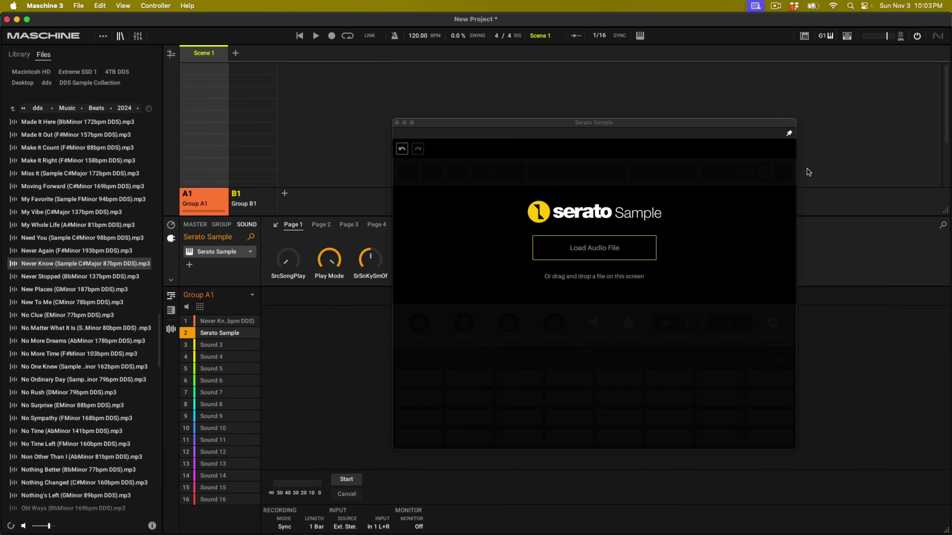
Step: Unpin the Serato Sample window and close it
click(787, 135)
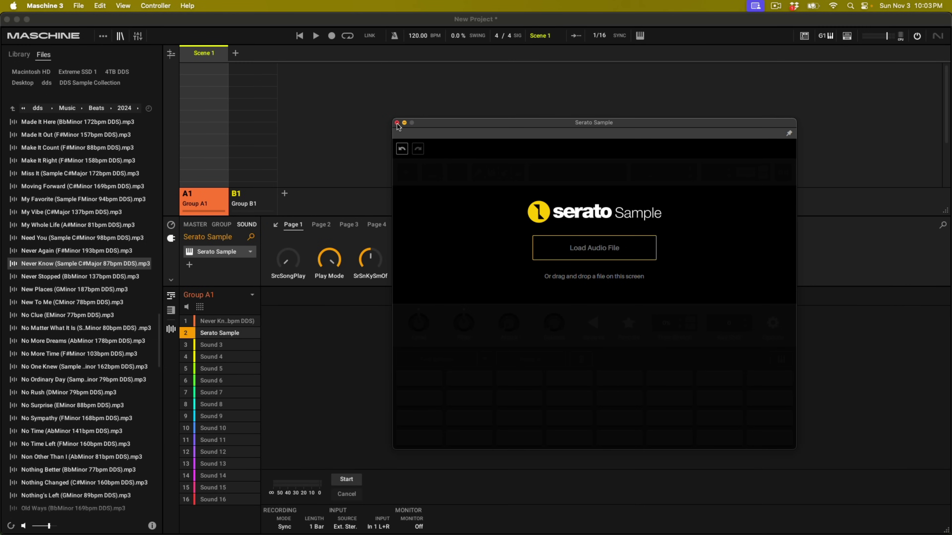
click(397, 124)
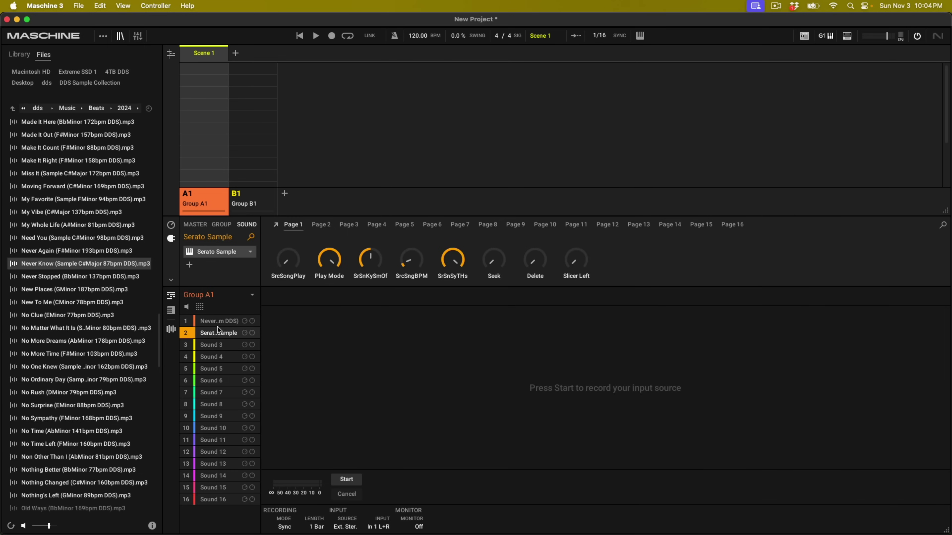
Step: Separate the Never Know sample on Sound 1 into drums, bass, other and vocal stems in a new group
click(218, 321)
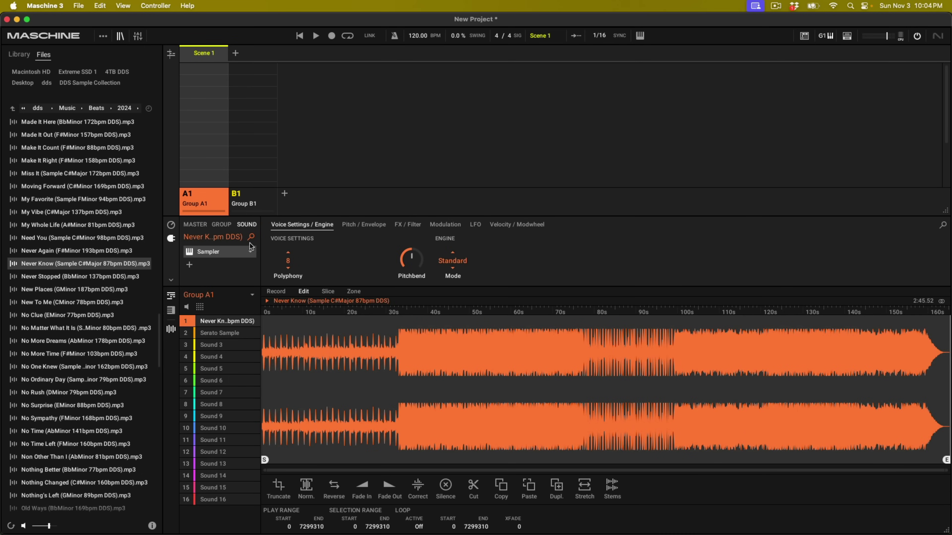
click(612, 487)
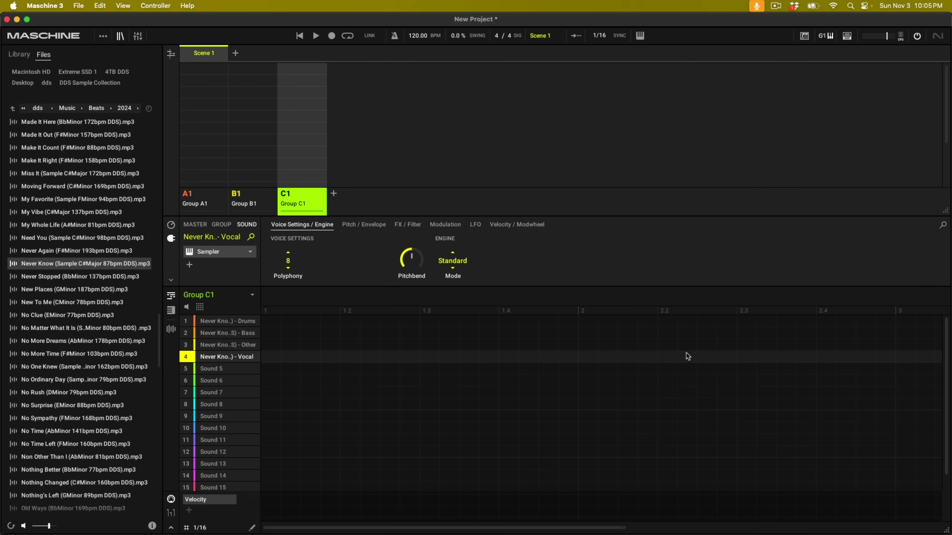
Step: Audition the separated stems in Group C1, comparing other, vocal and drums, and open the drums stem in the sample editor
click(214, 192)
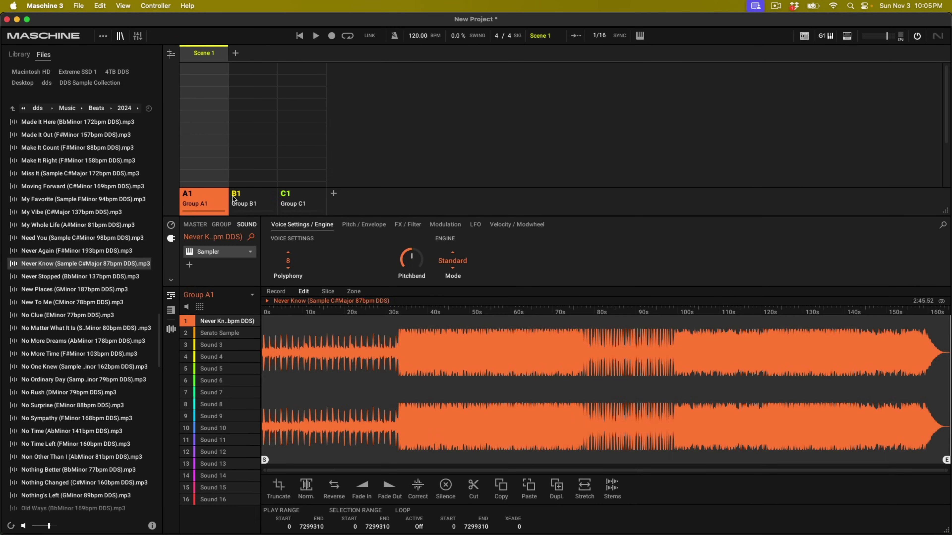
click(286, 196)
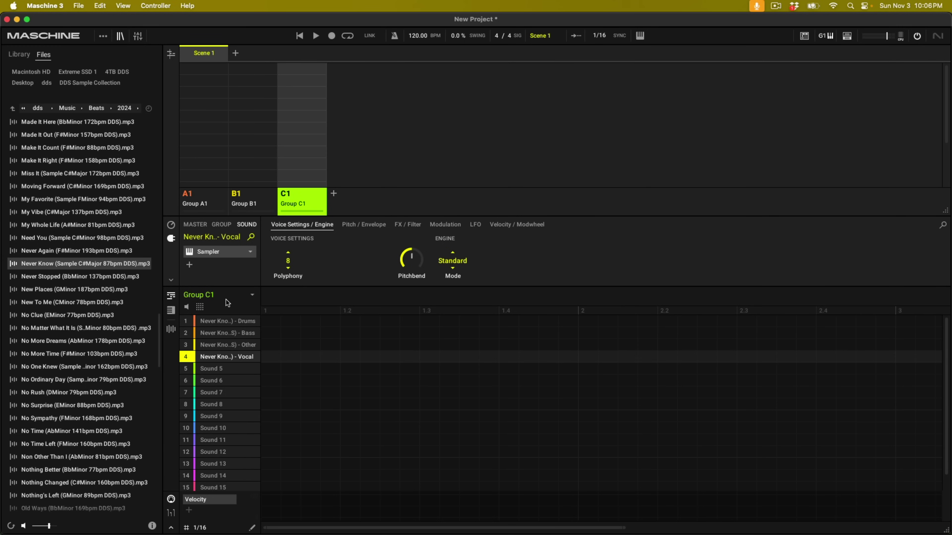
key(Up)
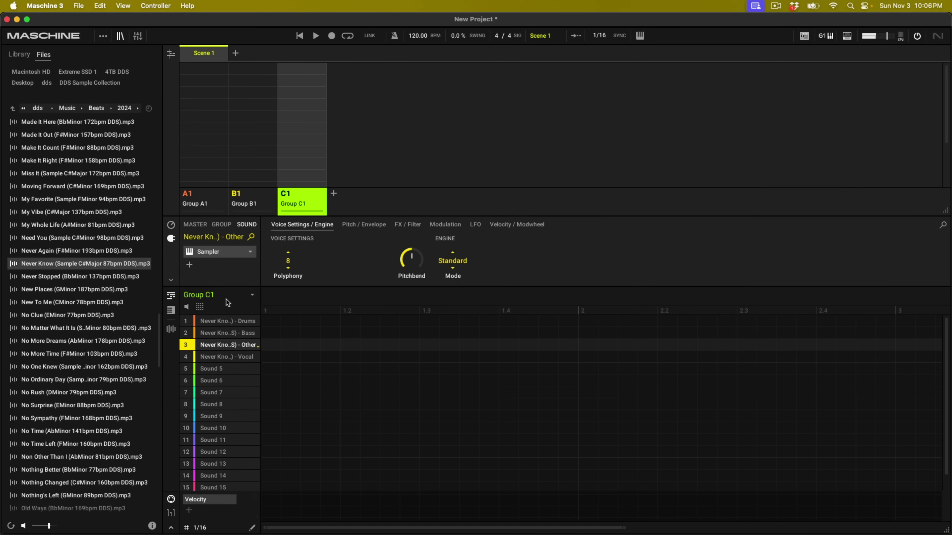
key(Down)
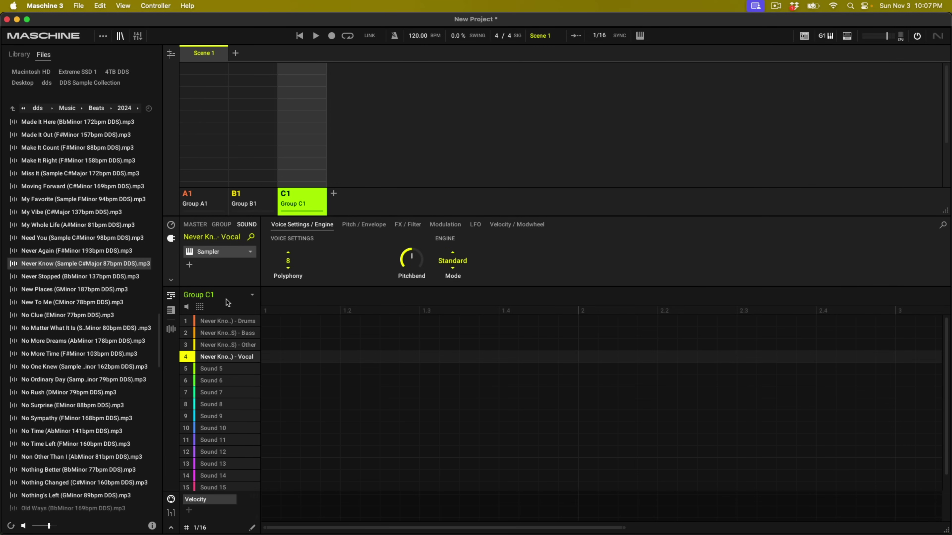
key(Up)
key(Up)
key(Up)
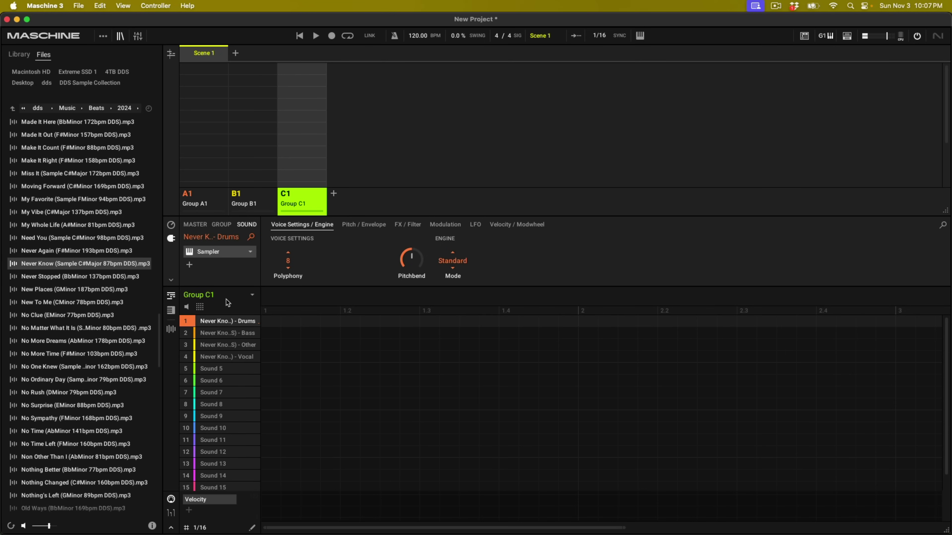
click(171, 330)
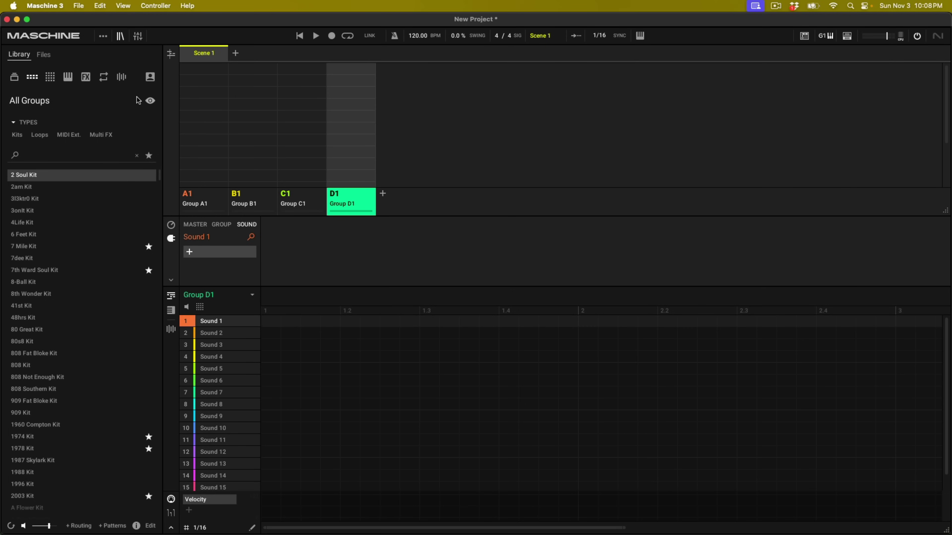
Step: Load the user library kit "DDS 2-26-21 Hard EST Gee Type _Bad Man_" into Group D1
click(150, 77)
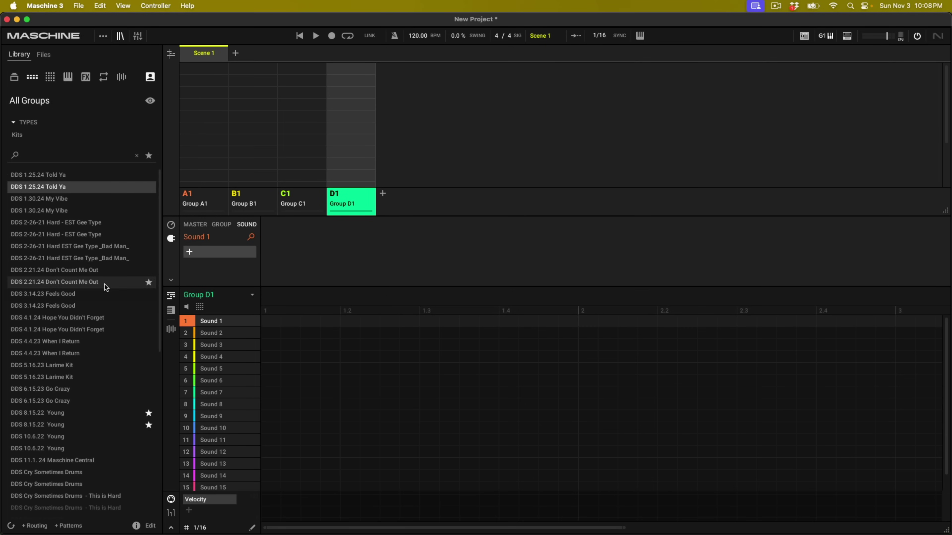
scroll(107, 286, down, 1)
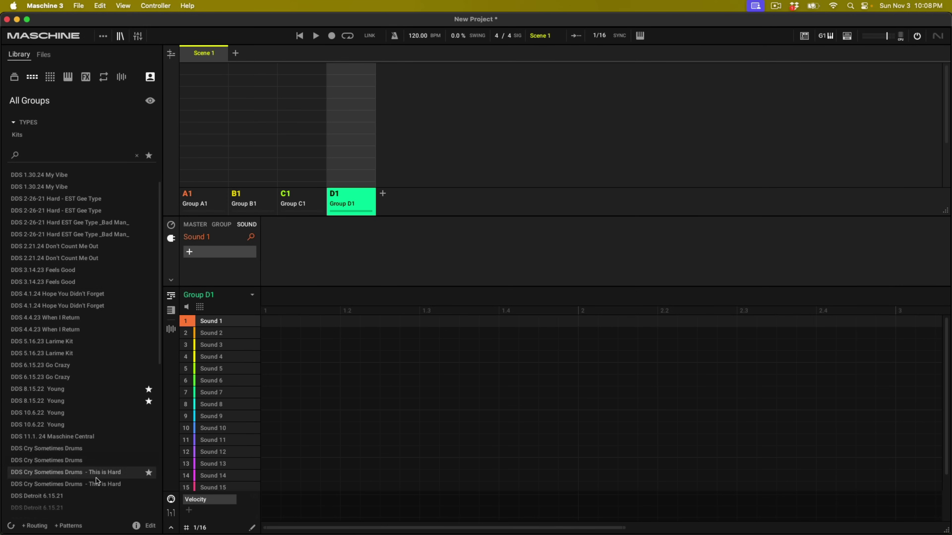
click(74, 235)
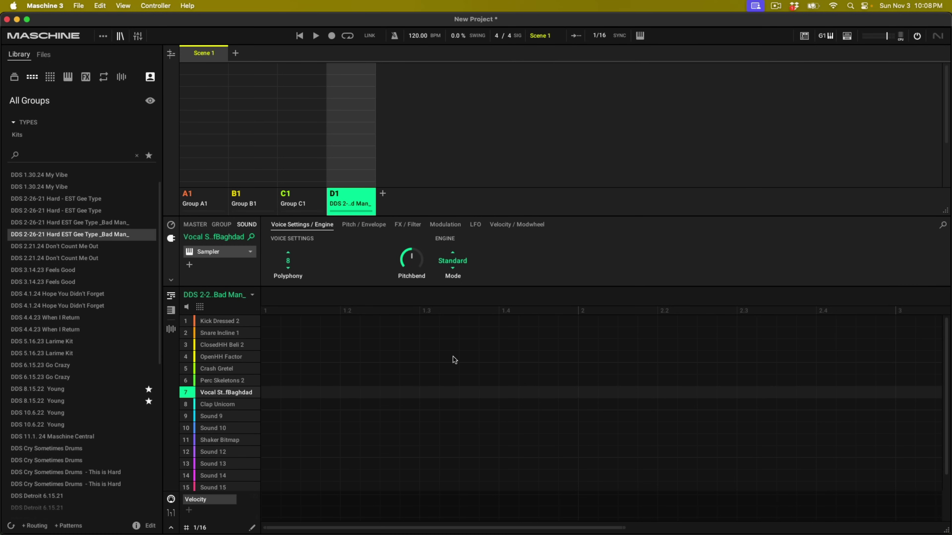
Step: Place Kick Dressed 2 hits on beat 1 and the third sixteenth of beat 2, and audition the pattern
click(269, 323)
key(space)
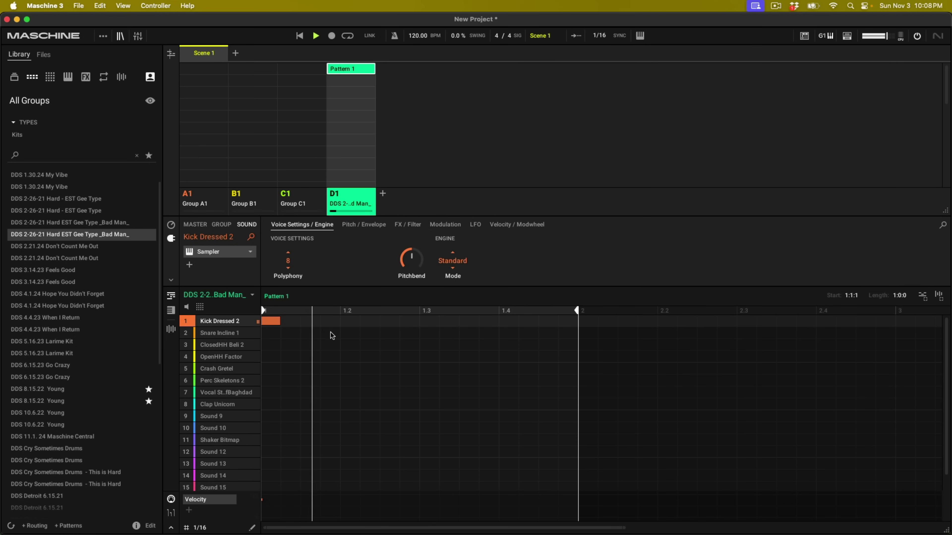
click(383, 324)
key(space)
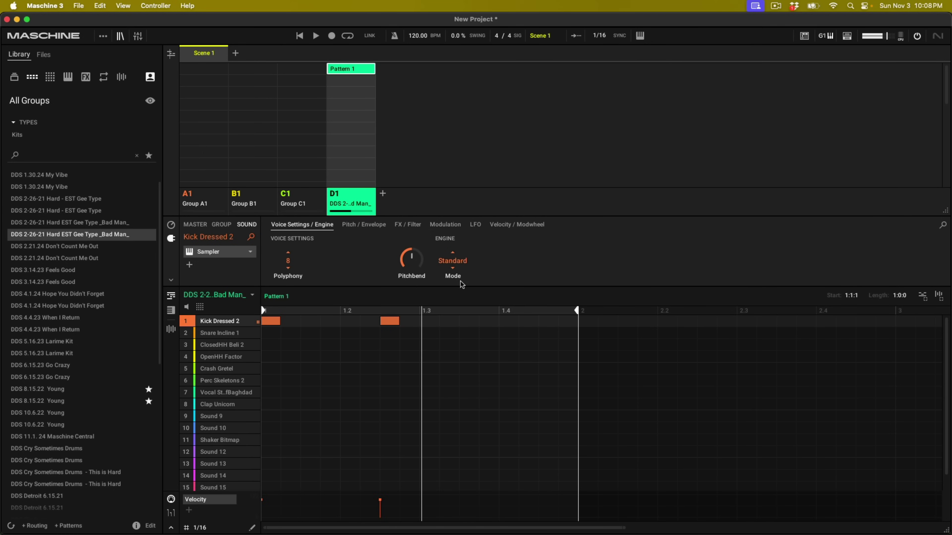
Step: Raise the tempo to 153 BPM and place a Snare Incline 1 hit on beat 3 during playback
drag(422, 38, 421, 27)
key(space)
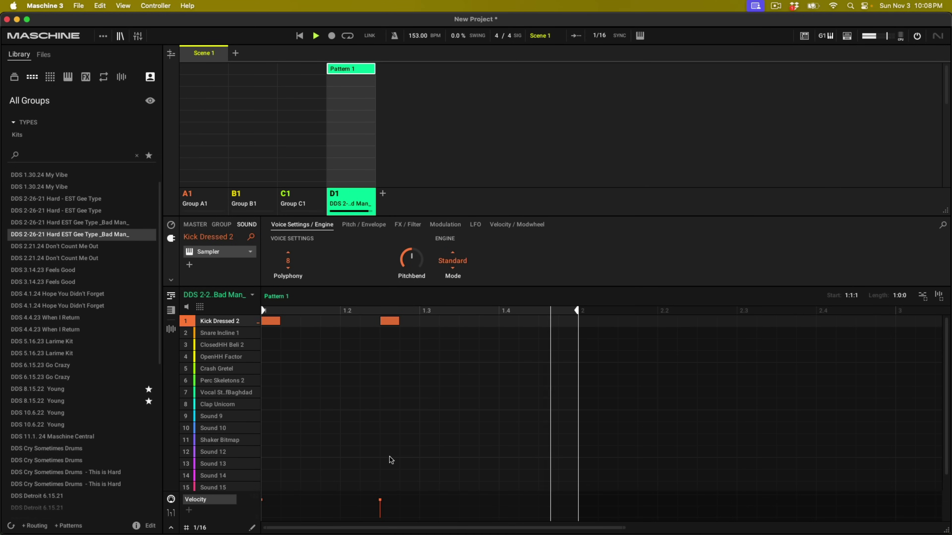
key(space)
key(space)
click(427, 333)
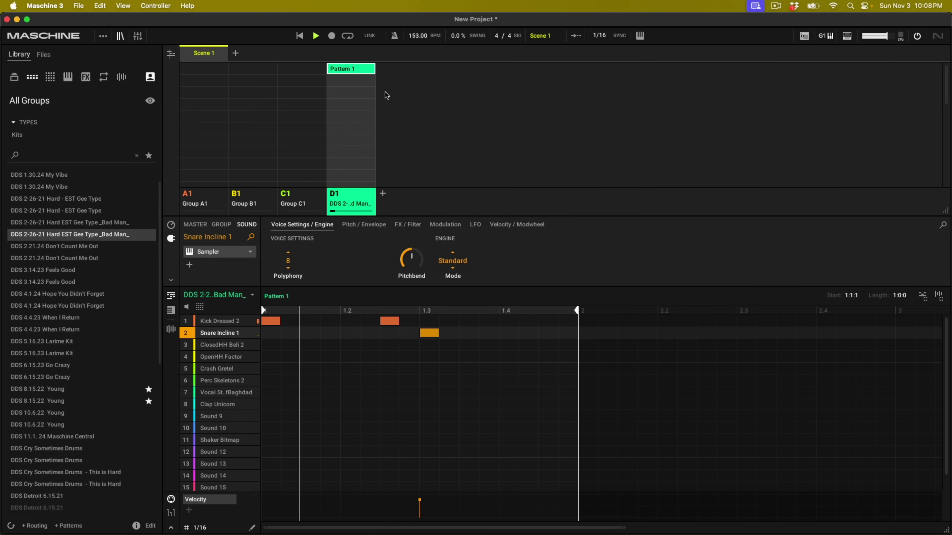
Step: Lower the project tempo to 76 BPM and stop playback
double_click(416, 36)
text(86)
key(Return)
drag(417, 37, 418, 40)
key(space)
Step: Move the second kick to the last sixteenth of beat 1 and the snare to beat 2, adding another snare on beat 4
click(389, 321)
drag(357, 324, 326, 322)
drag(434, 334, 355, 333)
key(space)
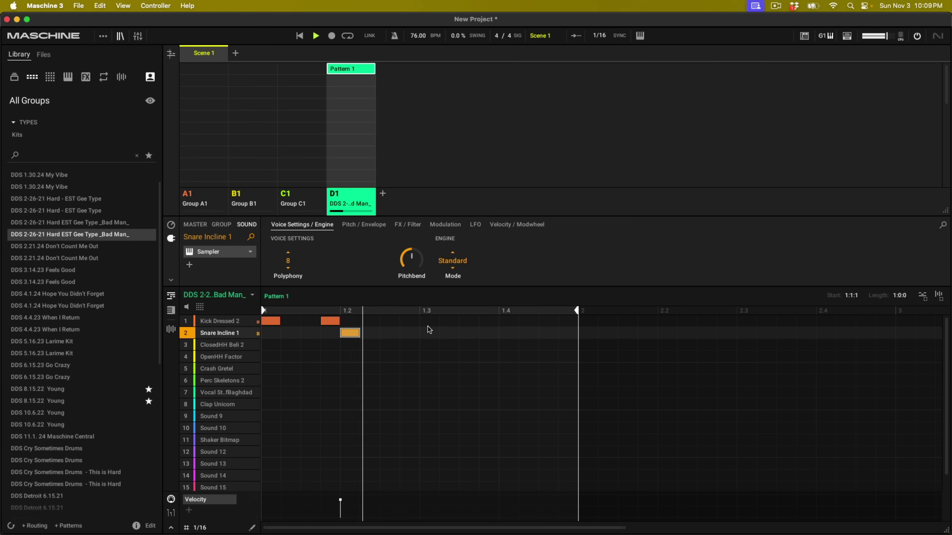
click(506, 333)
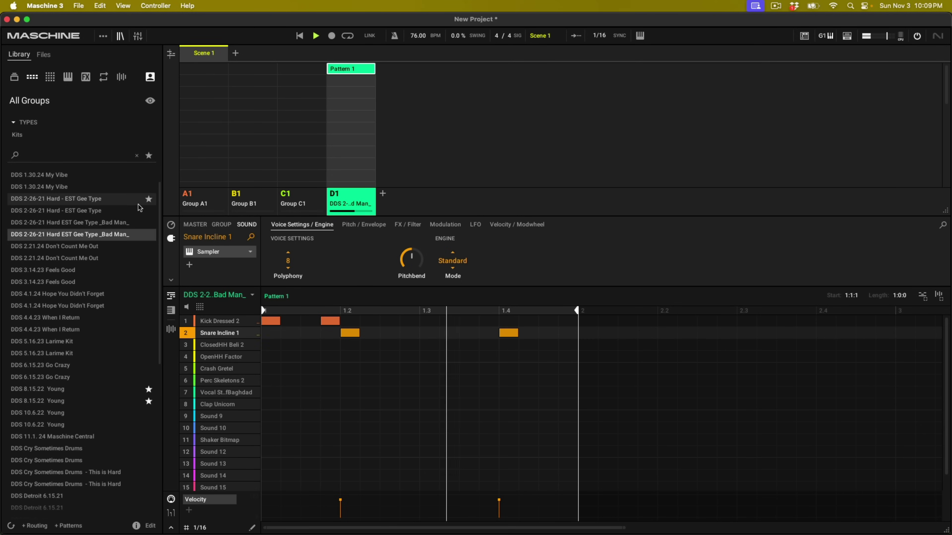
Step: Duplicate Pattern 1 in Group D1 and place a ClosedHH Beli 2 hit on the first step of the copy
right_click(345, 76)
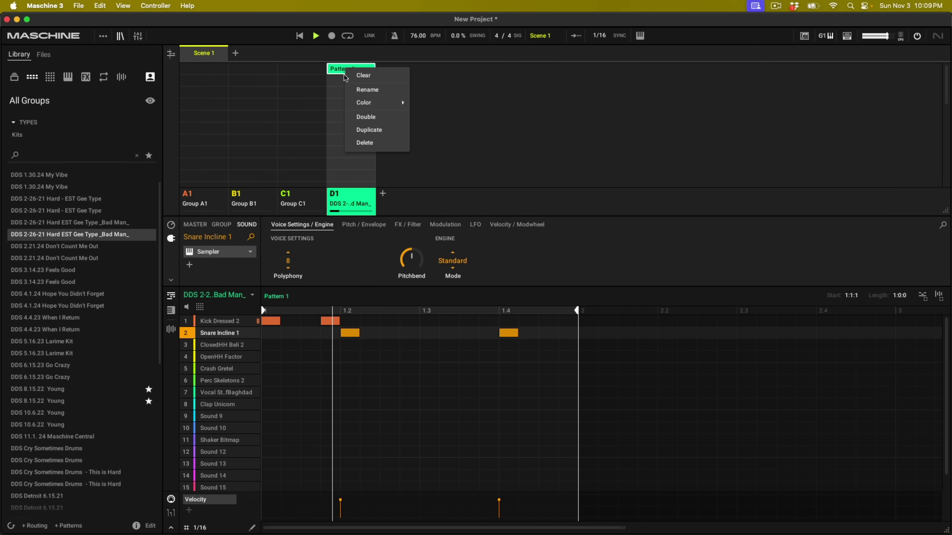
click(367, 130)
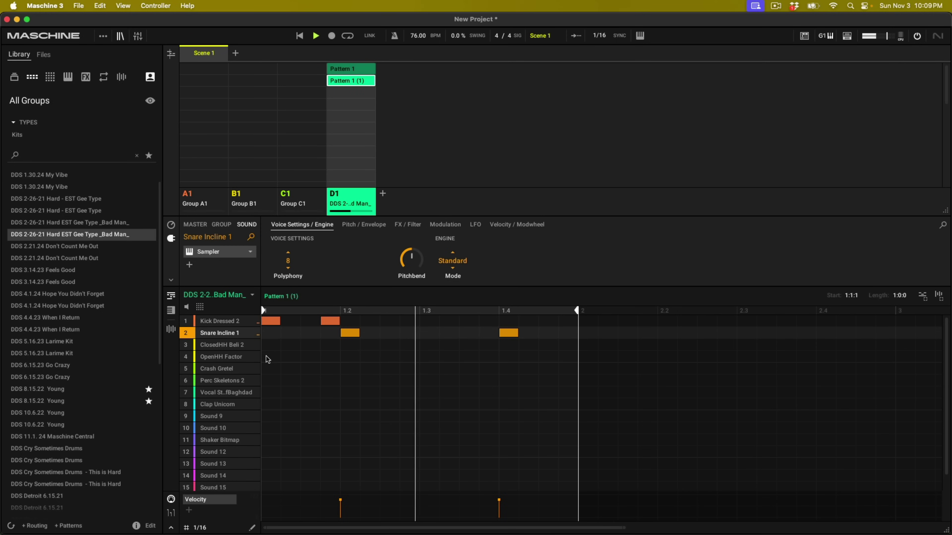
right_click(268, 347)
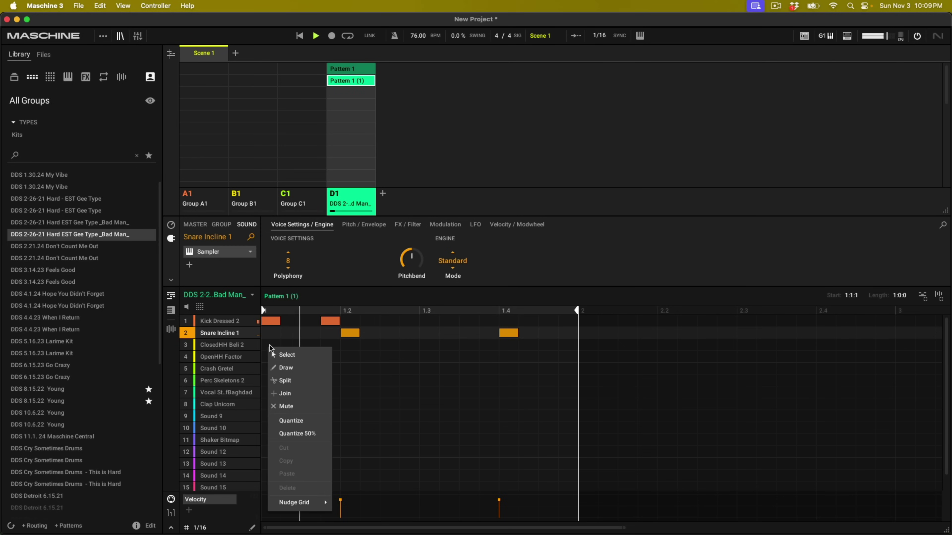
click(264, 334)
click(277, 345)
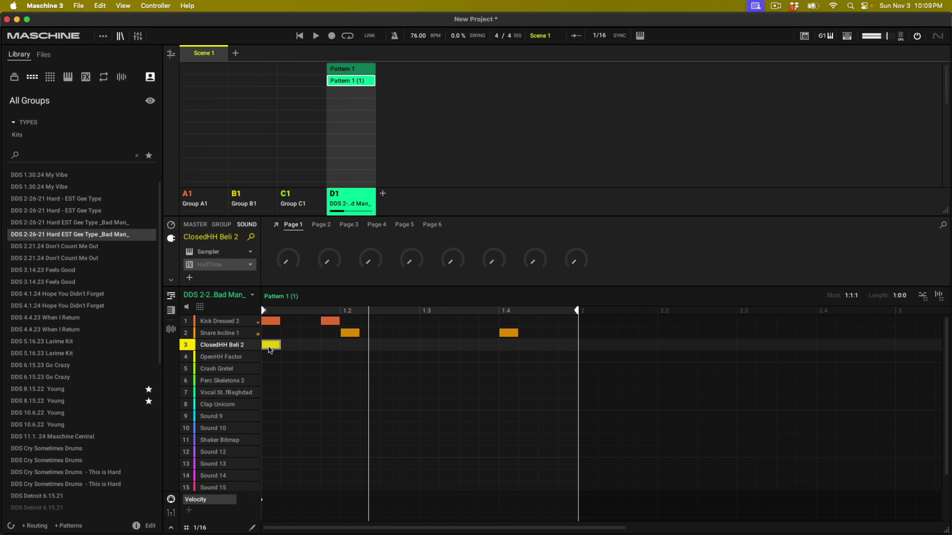
Step: Fill the rest of the bar with sixteenth-note ClosedHH Beli 2 hits using the Draw tool, and play the pattern
right_click(270, 350)
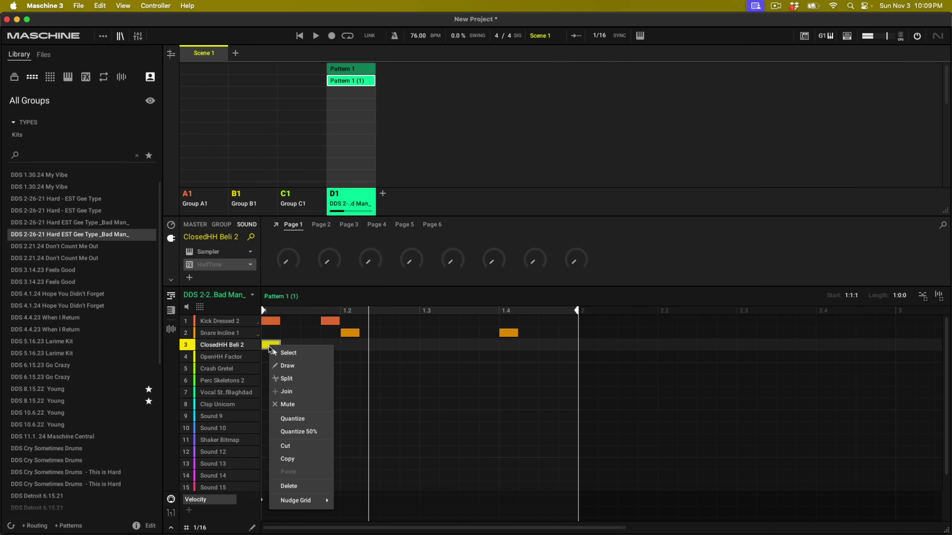
click(298, 373)
drag(291, 345, 566, 345)
key(space)
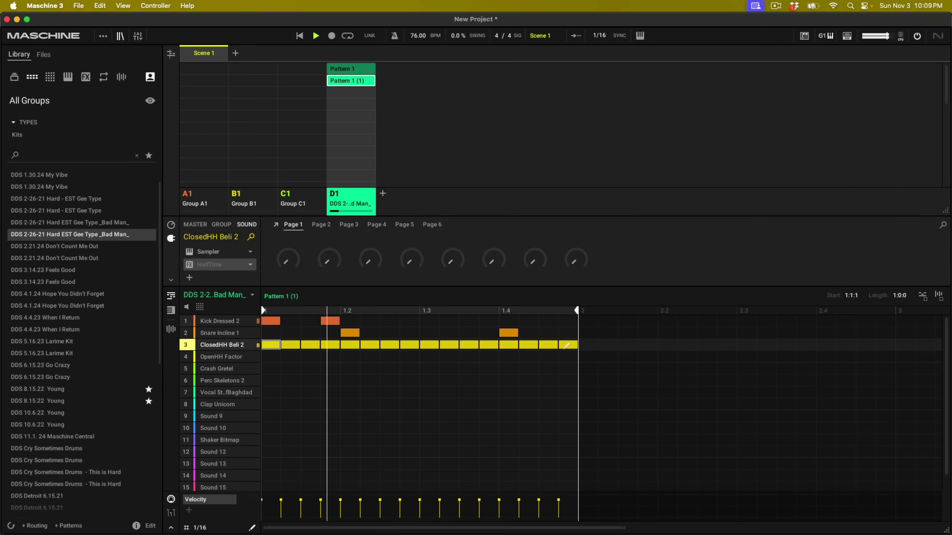
Step: Show ClosedHH Beli 2 in the piano roll, and try two lower-pitched sixteenth notes on beat 2 before erasing them
click(172, 329)
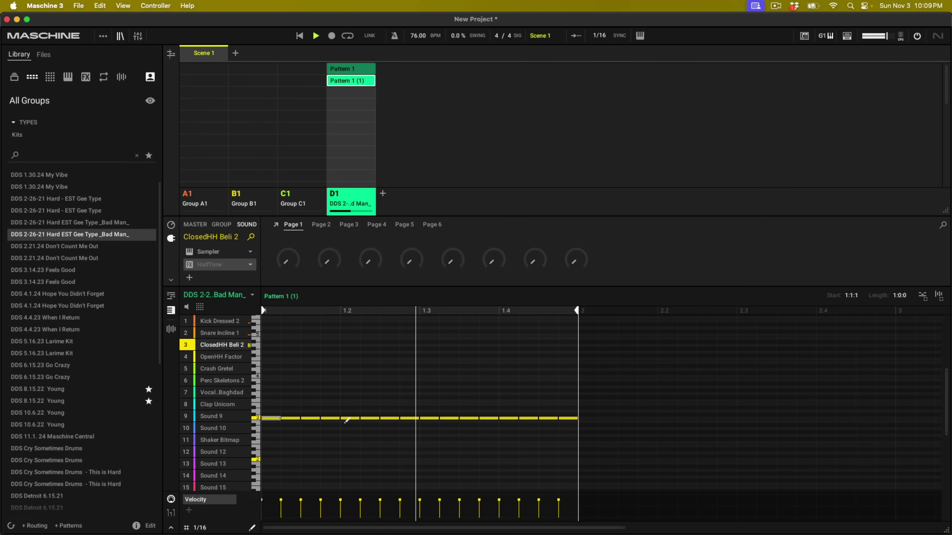
drag(347, 422, 370, 422)
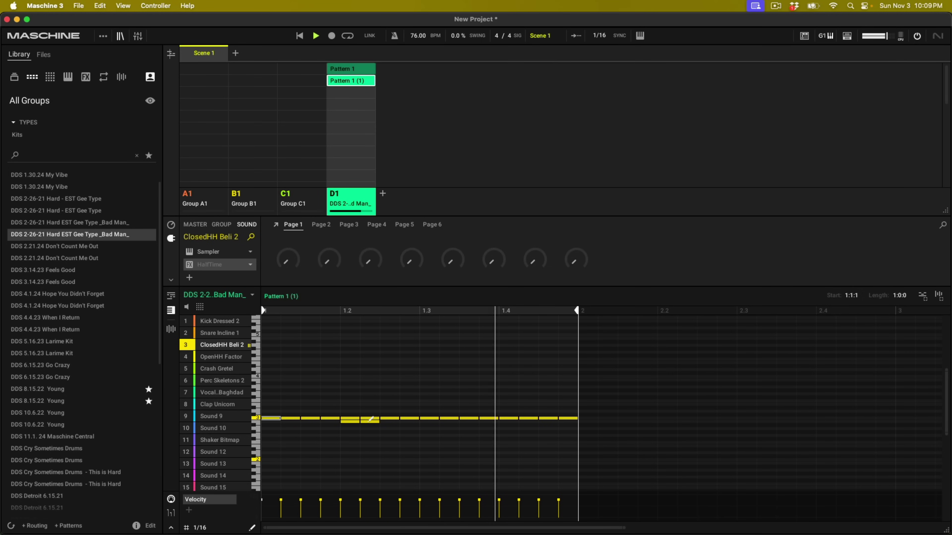
click(365, 421)
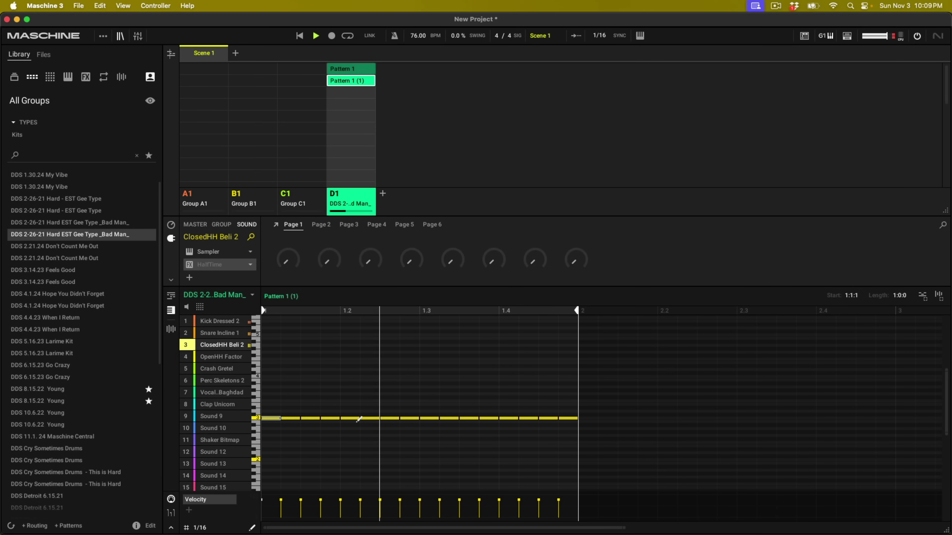
Step: Set the grid to 1/32 and draw four short hi-hat notes below the main line from beat 2, in two pitch steps
click(205, 527)
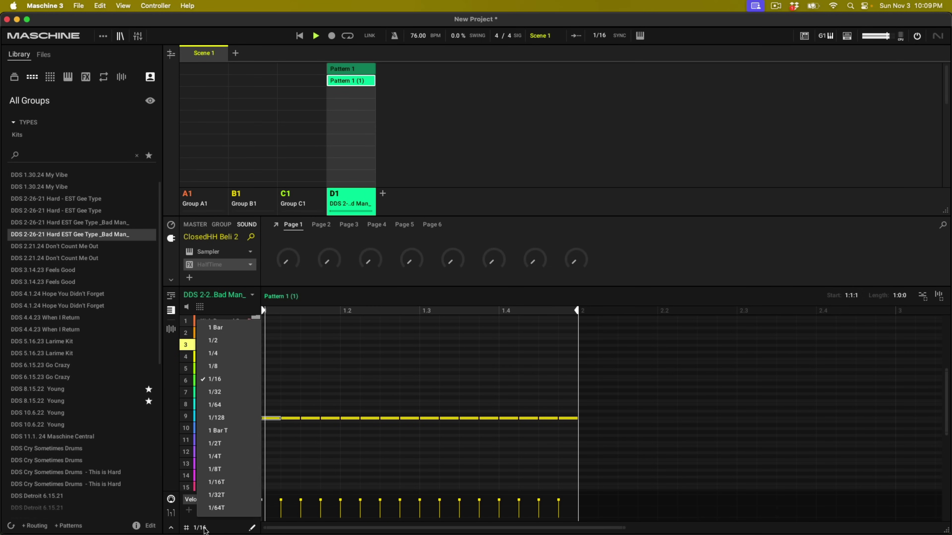
click(225, 392)
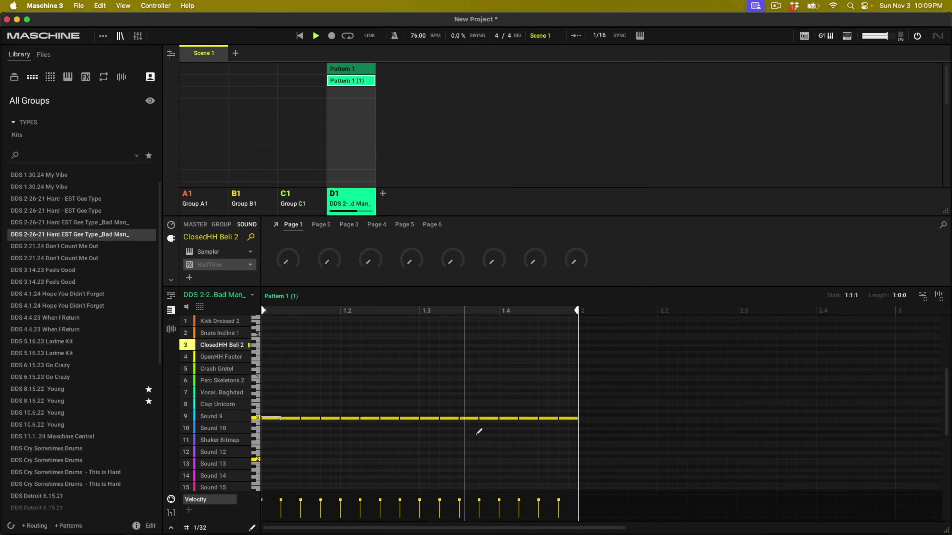
click(352, 425)
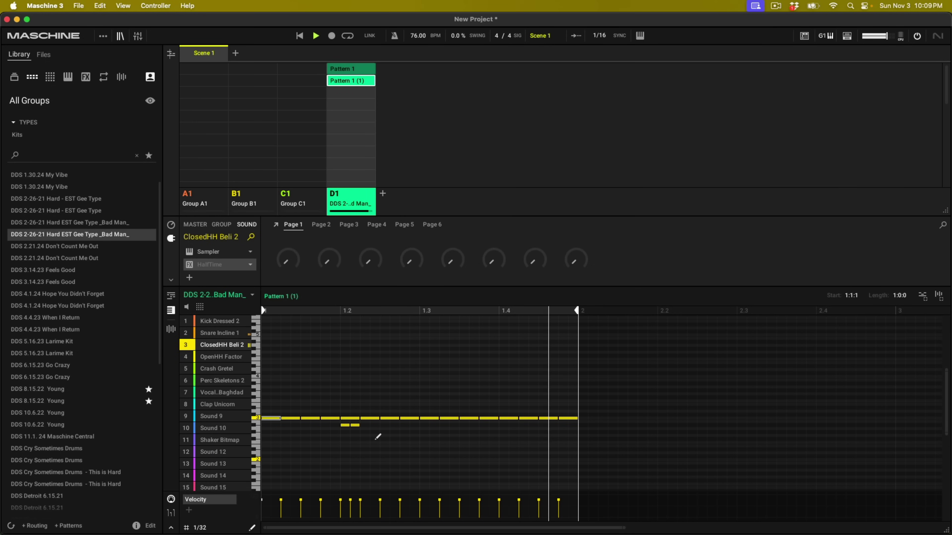
click(365, 428)
click(375, 428)
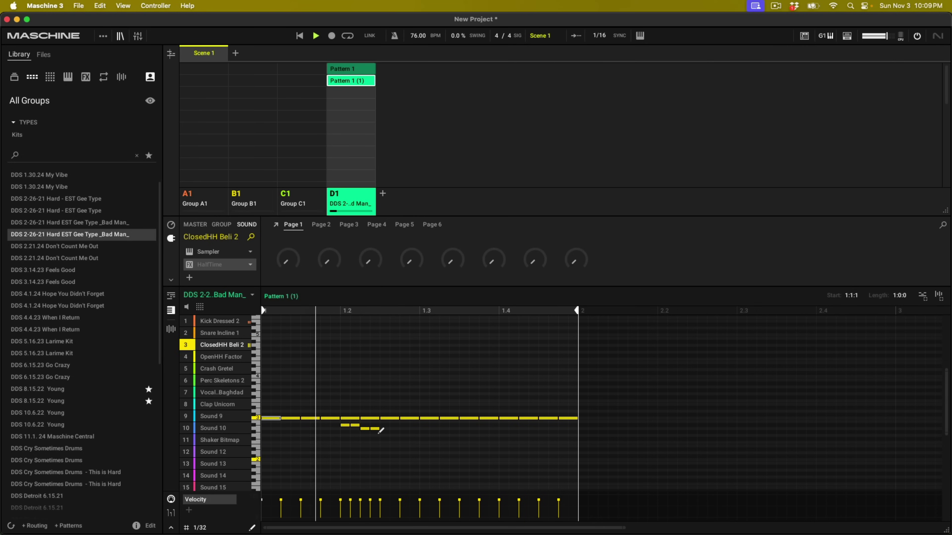
Step: Redraw the 1/32 hi-hat notes on beat 2 so all four descend stepwise in pitch
click(358, 425)
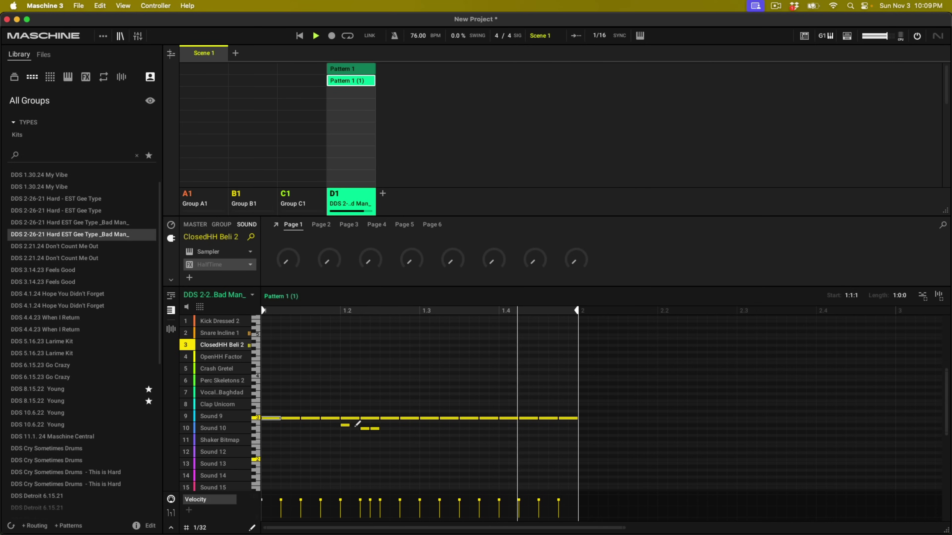
click(359, 428)
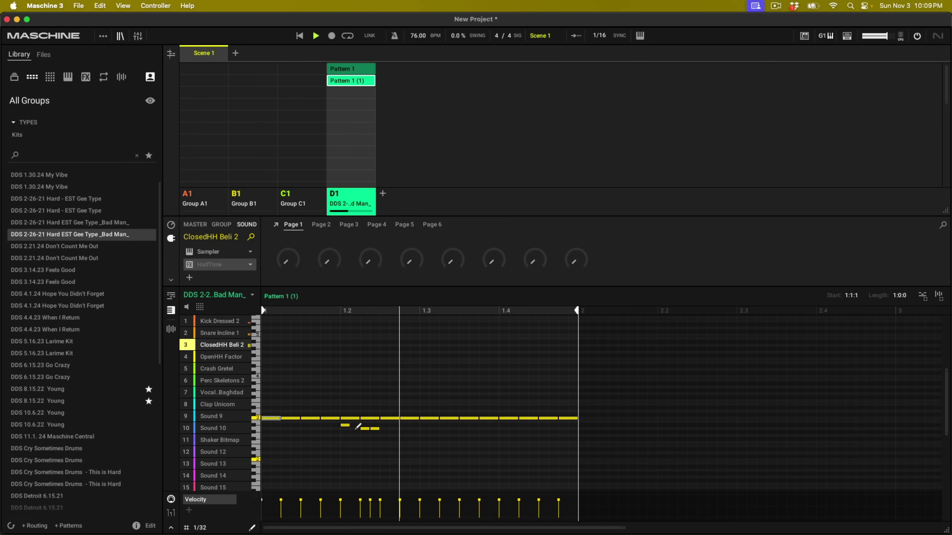
drag(366, 428, 369, 429)
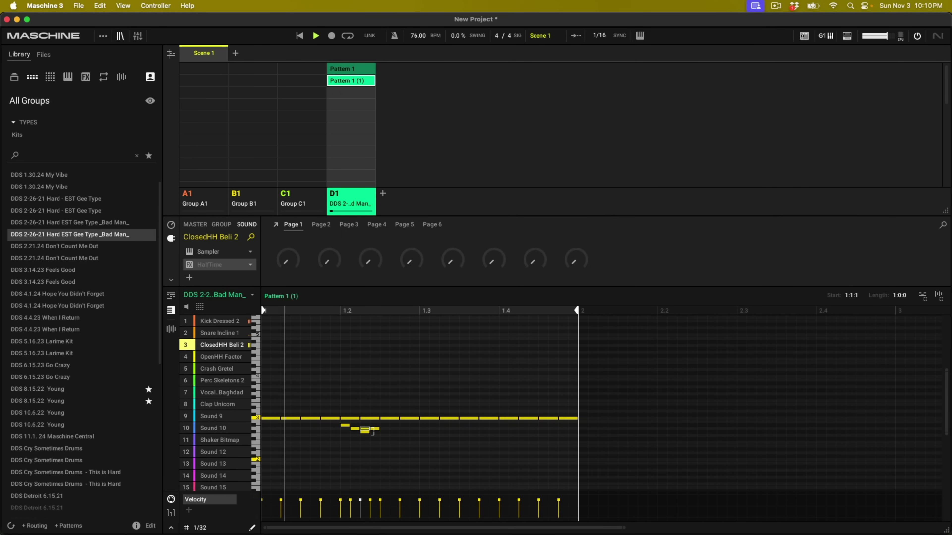
click(372, 428)
click(365, 432)
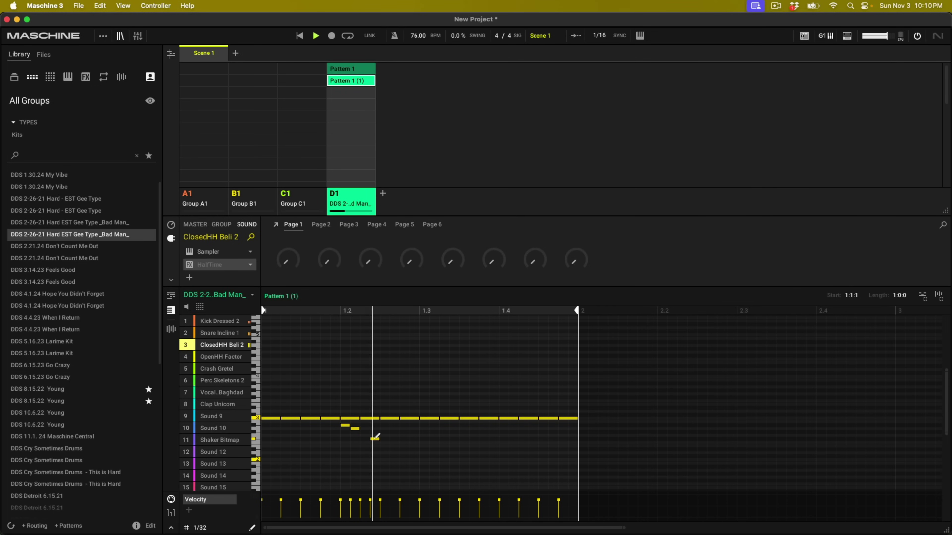
click(365, 432)
click(375, 436)
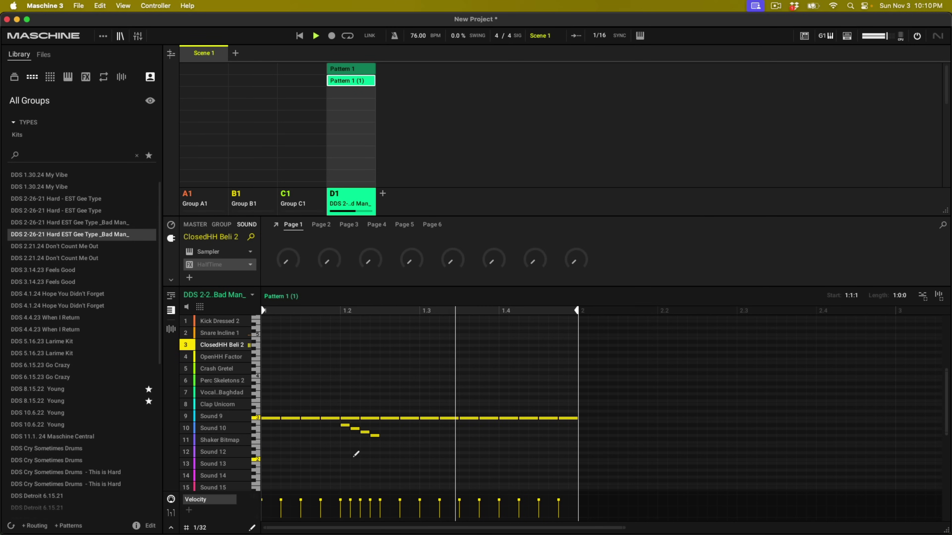
Step: Stop playback, undo the last note edits and delete the remaining lower-pitched hi-hat notes on beat 2
key(space)
key(super+z)
key(super+z)
click(374, 440)
click(374, 439)
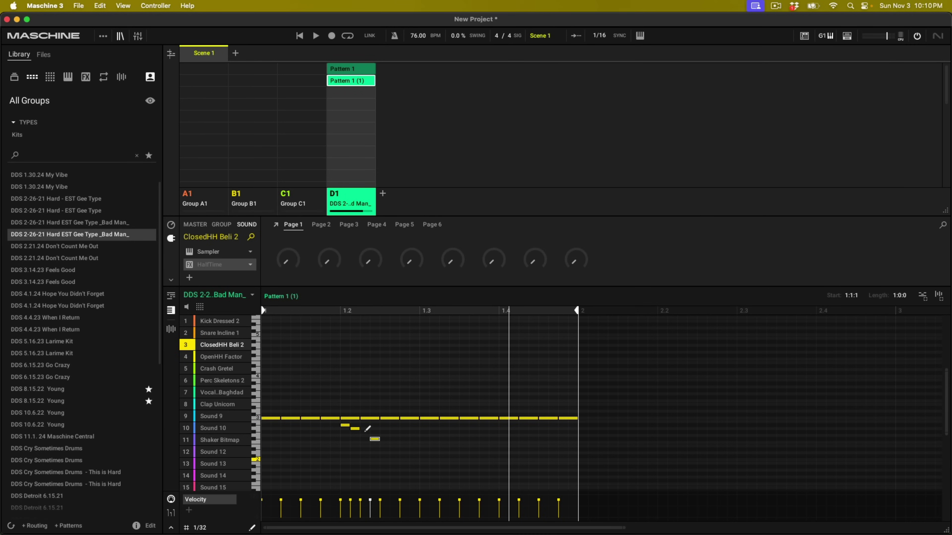
right_click(375, 438)
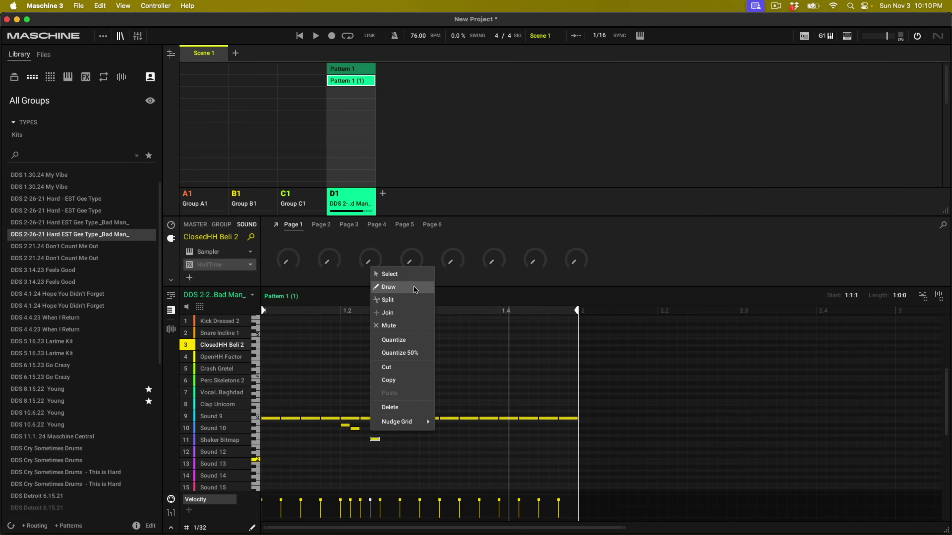
mouse_move(412, 422)
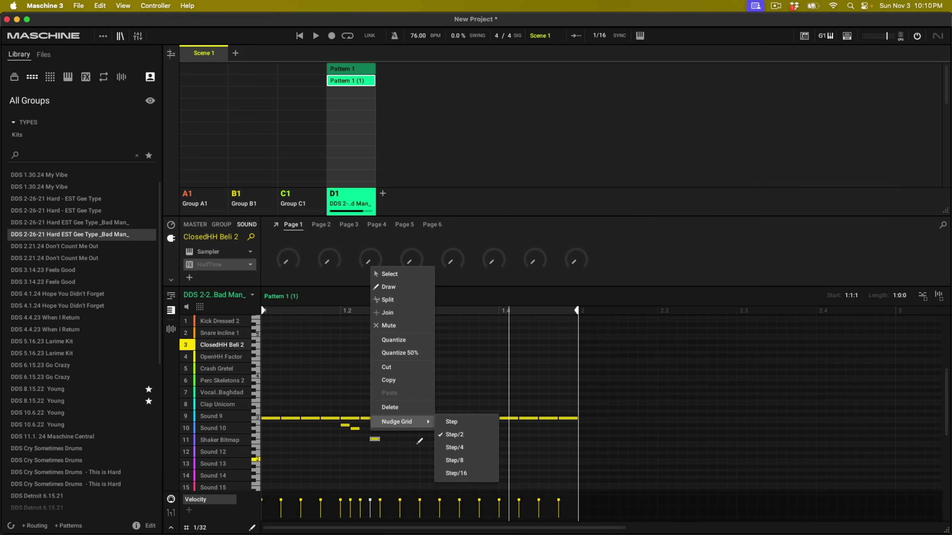
click(389, 407)
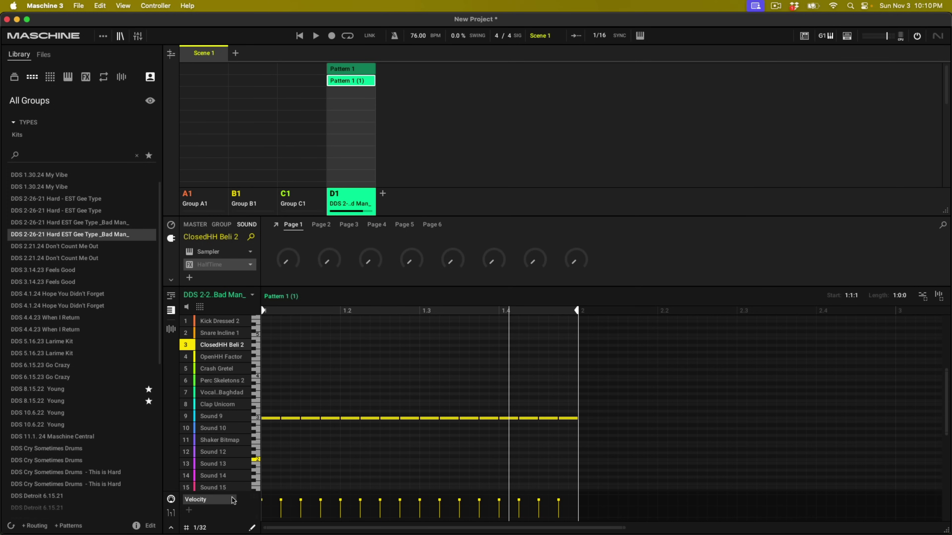
Step: Set the grid to 1/64, draw a descending four-note hi-hat roll on beat 2 and play the pattern
click(200, 527)
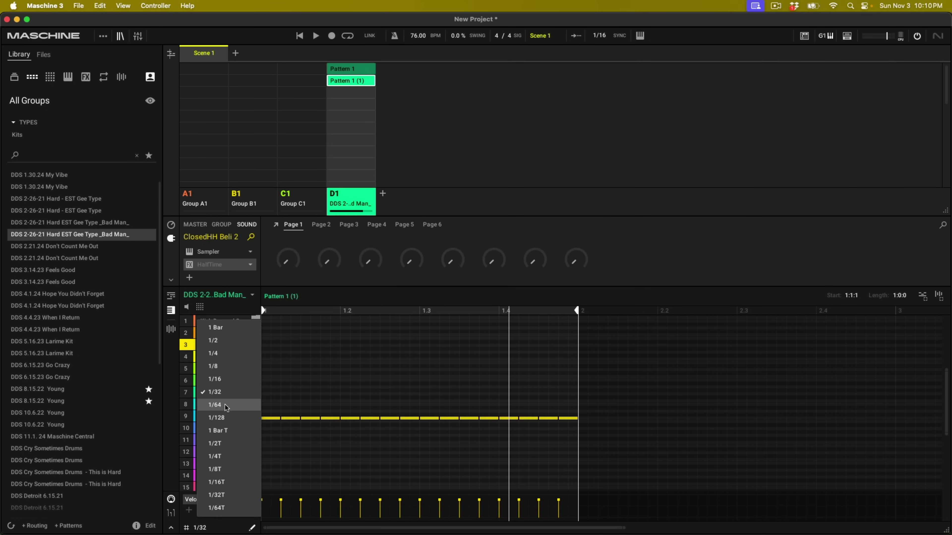
click(214, 405)
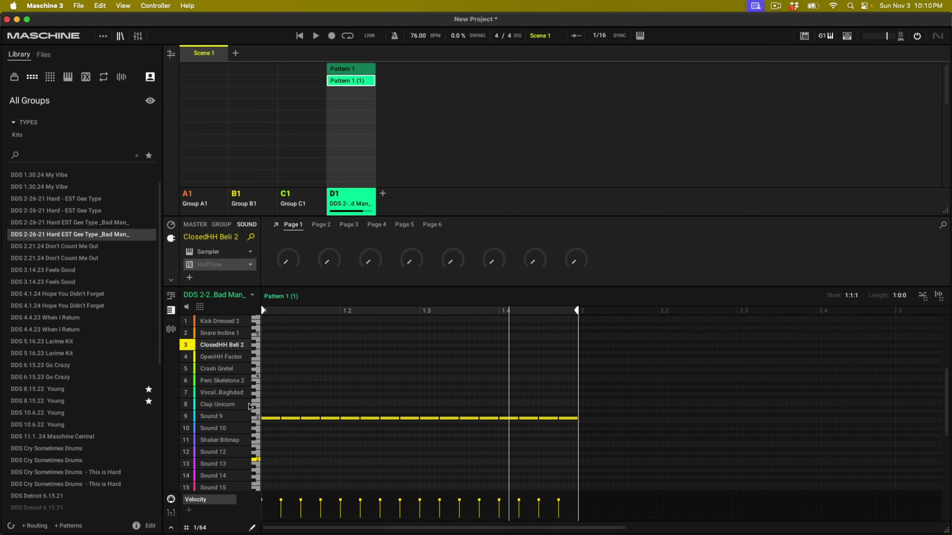
click(347, 421)
click(354, 426)
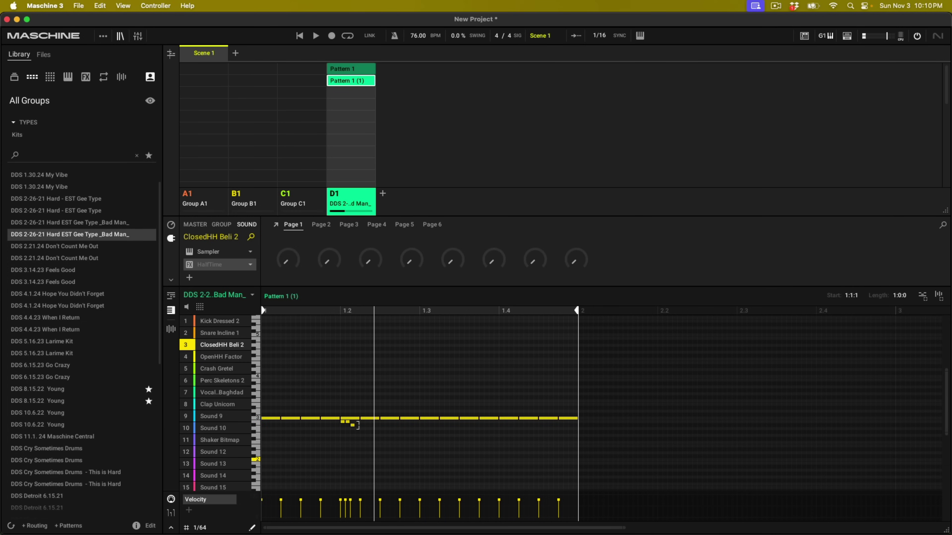
key(space)
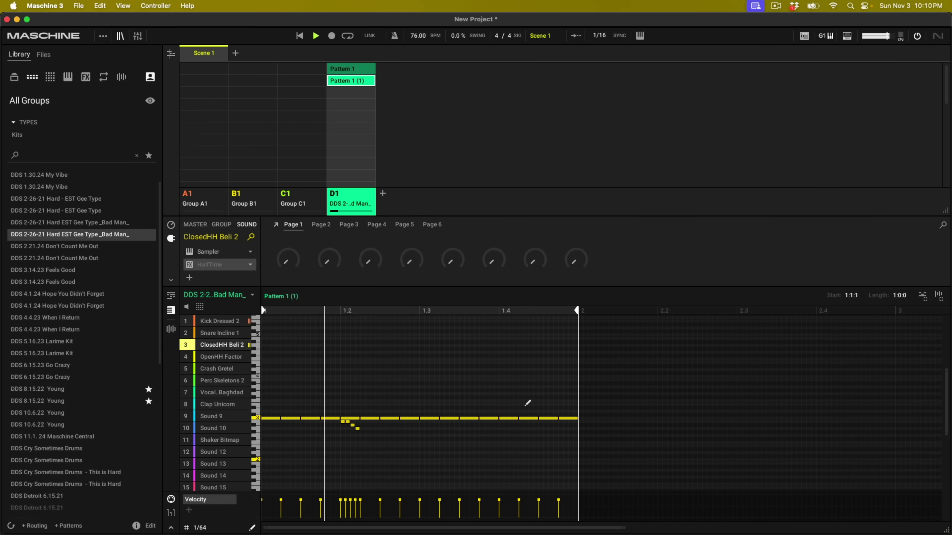
Step: Draw extra rows of 1/64 hi-hat notes around beat 4, below and above the main hi-hat line
drag(520, 425, 536, 428)
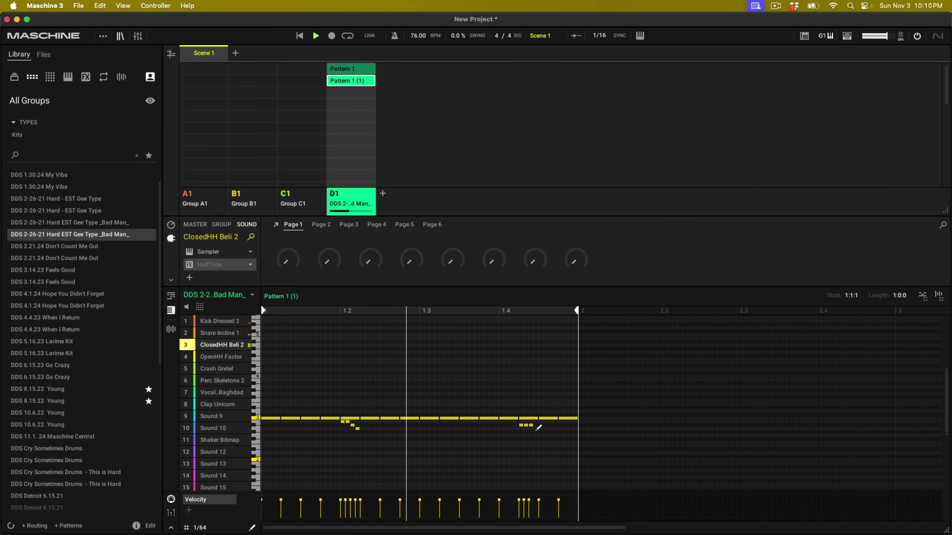
click(534, 426)
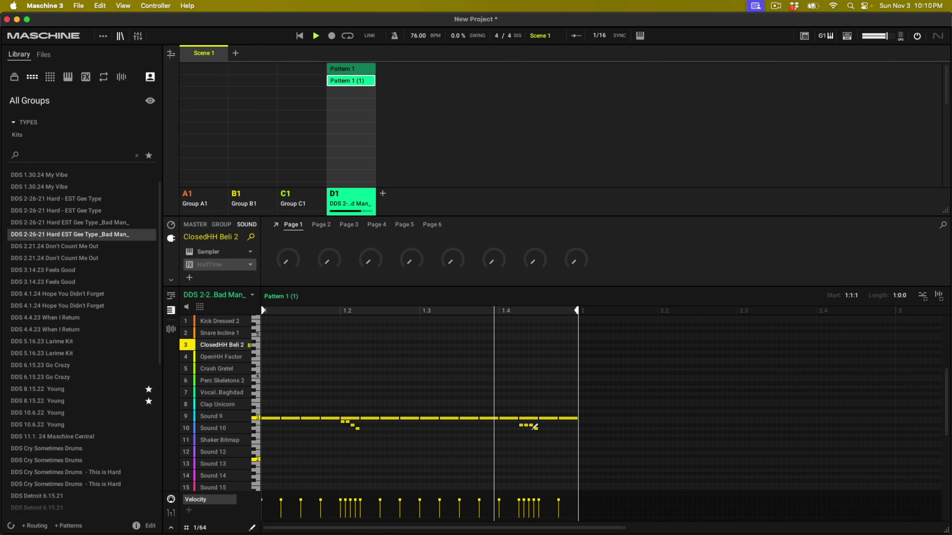
drag(546, 432, 504, 433)
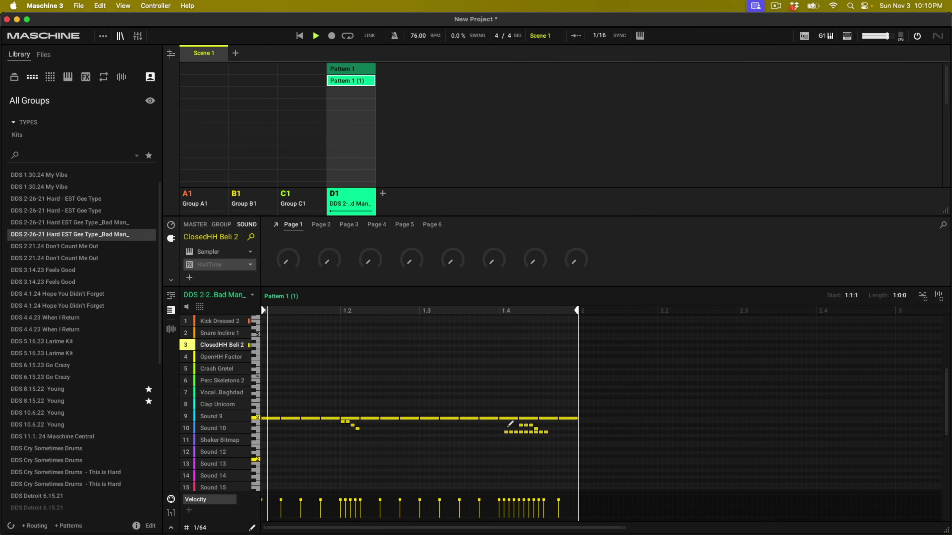
drag(474, 389, 523, 388)
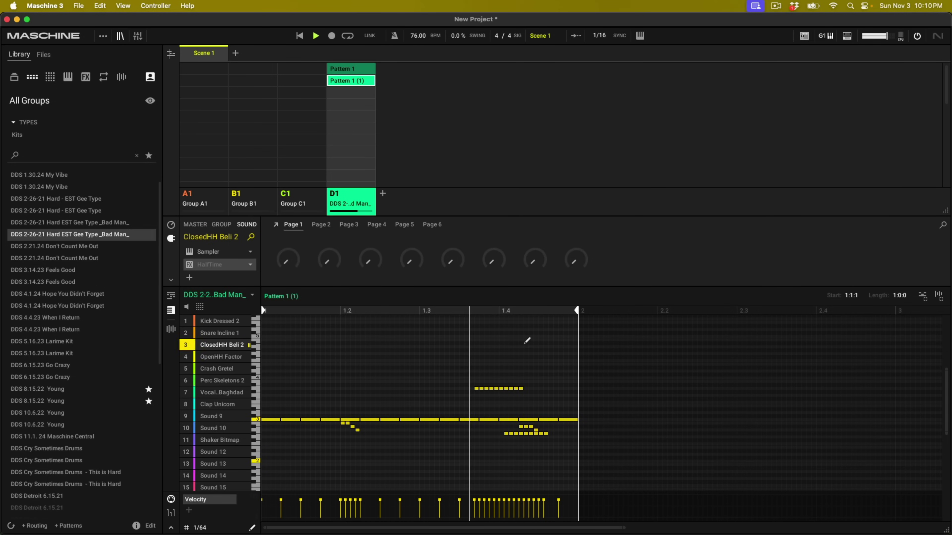
Step: Undo the hi-hat rolls at beats 2 and 4 back to the plain main line, and stop playback
key(super+z)
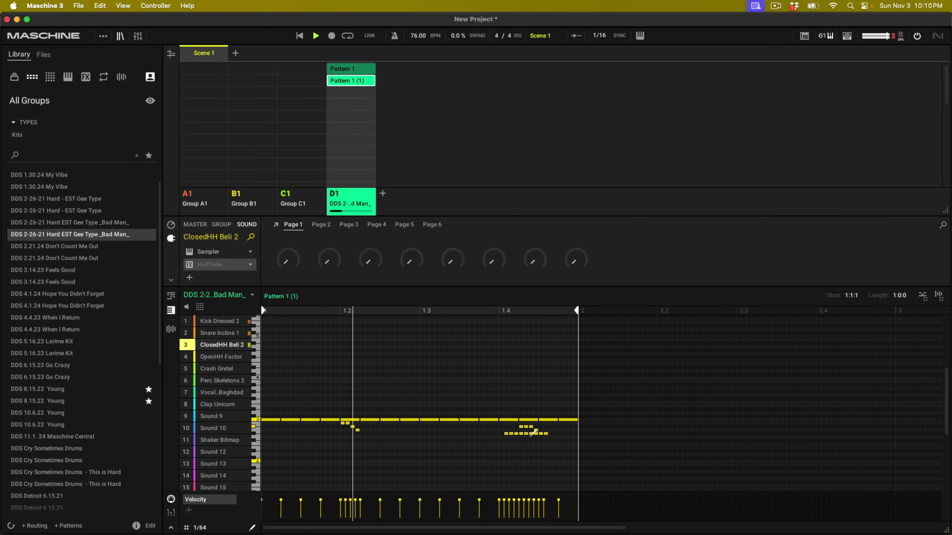
key(super+z)
key(super+z)
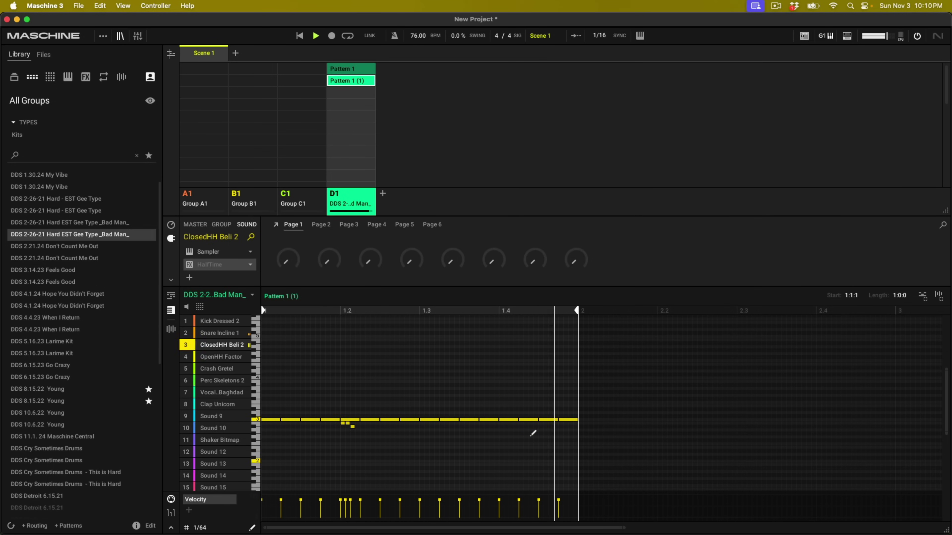
key(super+z)
key(space)
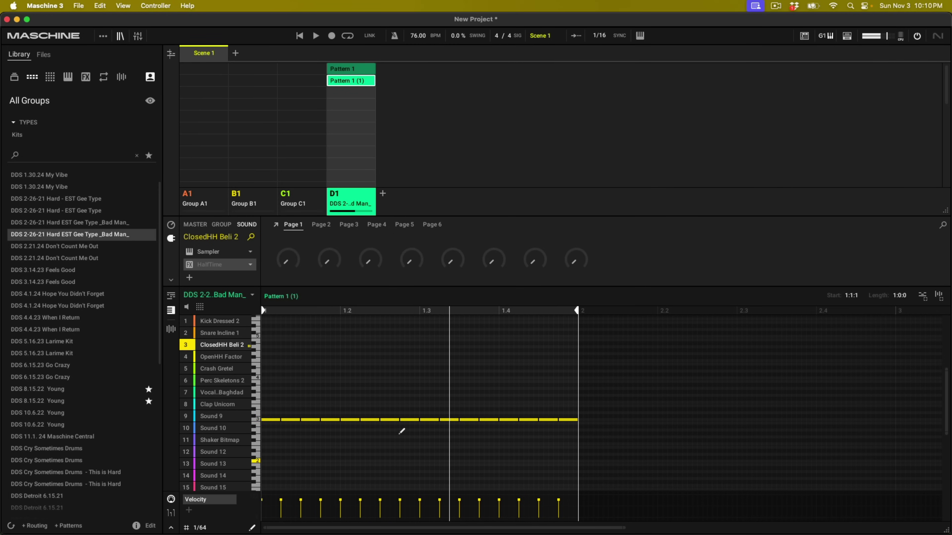
Step: Play the pattern and use the Mute tool to mute the hi-hat notes on beat 3 and on the third sixteenth of beat 4
right_click(367, 428)
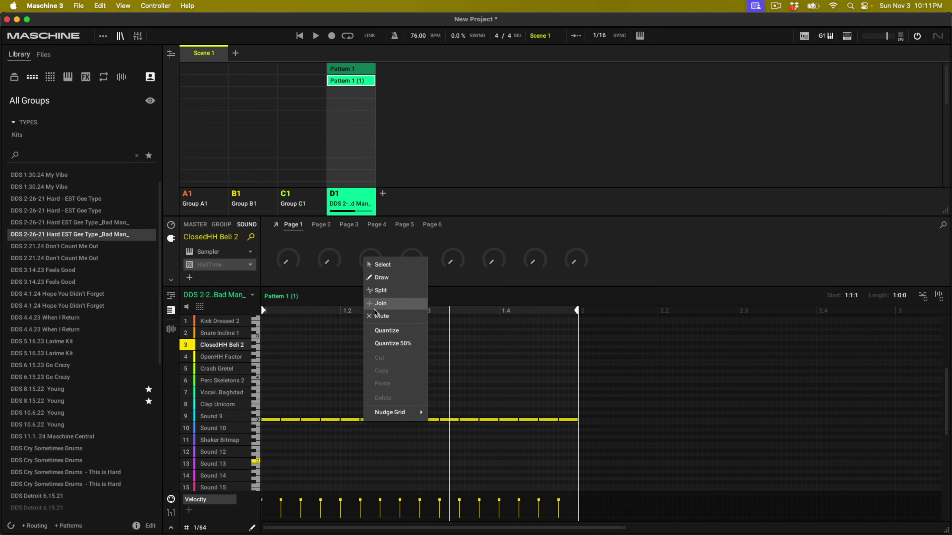
click(391, 317)
key(space)
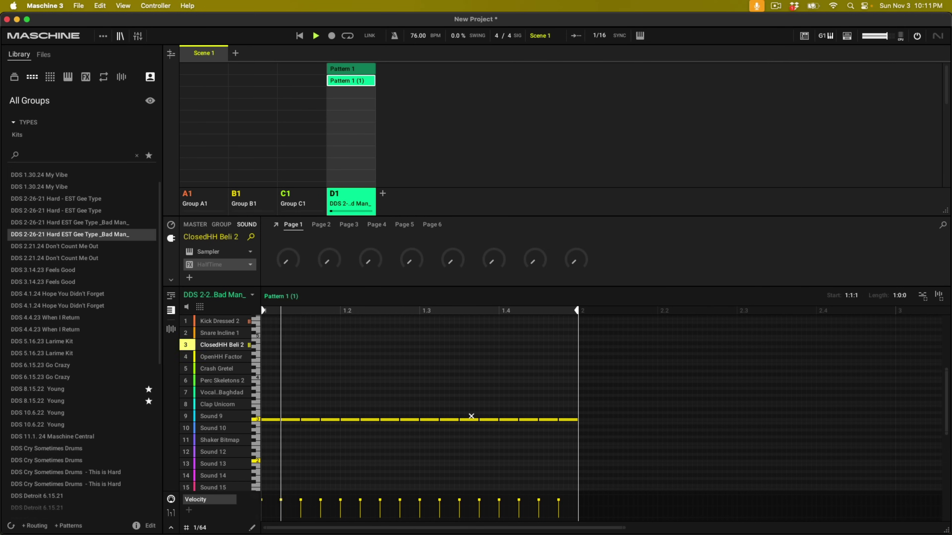
click(429, 419)
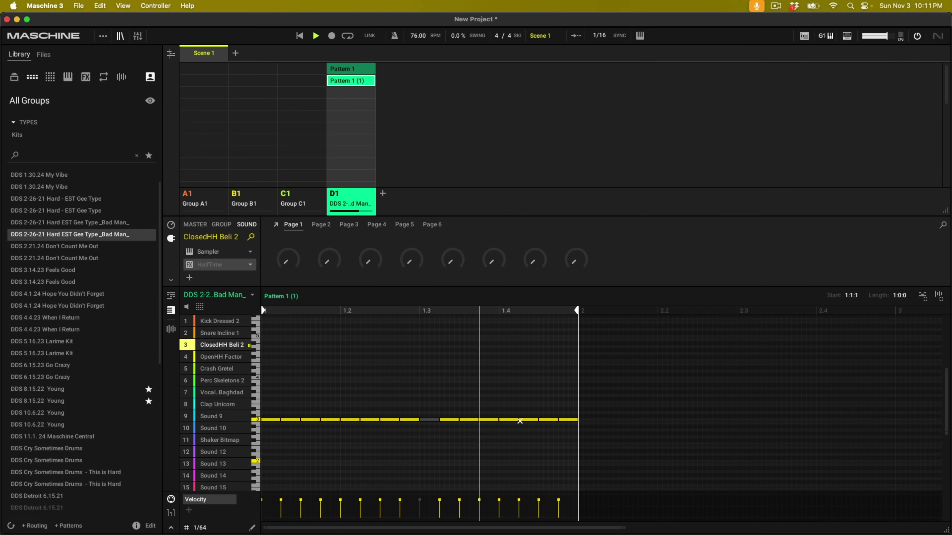
click(543, 419)
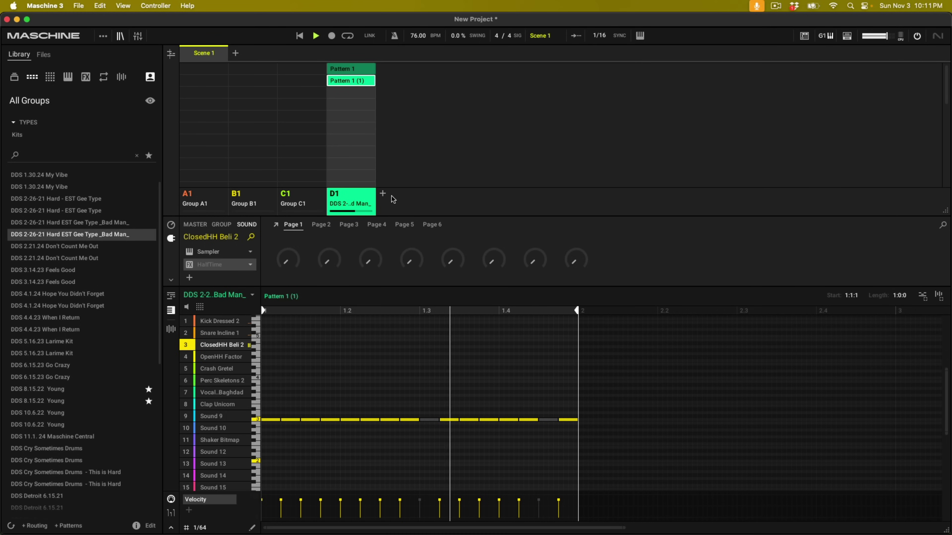
Step: Add a new group, load the Keyscape VST3 instrument on its first sound with the LA Custom C7 - Softest patch, and close the plug-in window
click(382, 194)
click(237, 251)
mouse_move(247, 296)
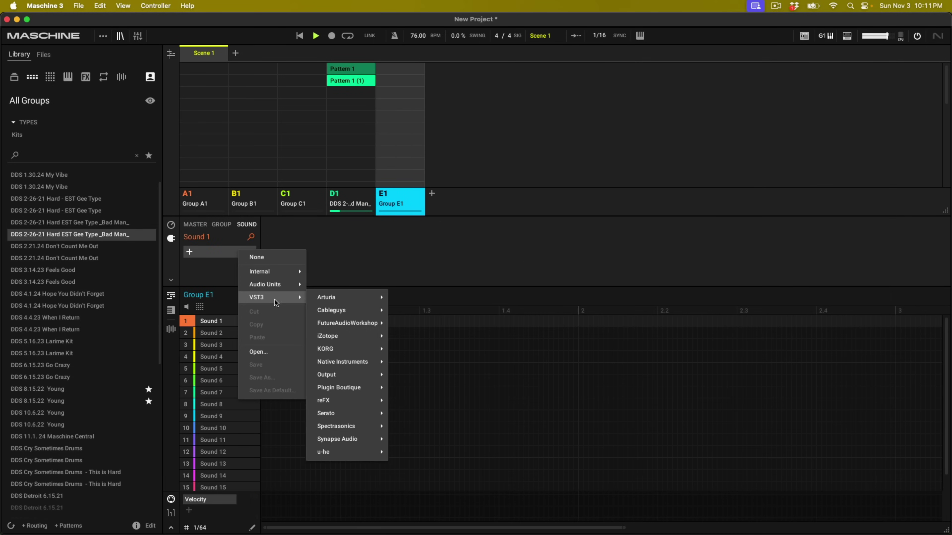
mouse_move(368, 413)
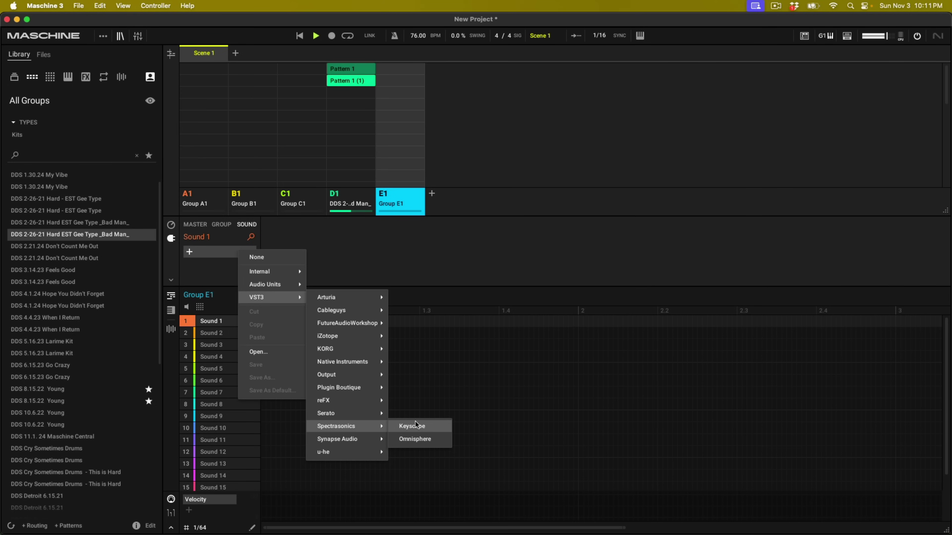
click(416, 426)
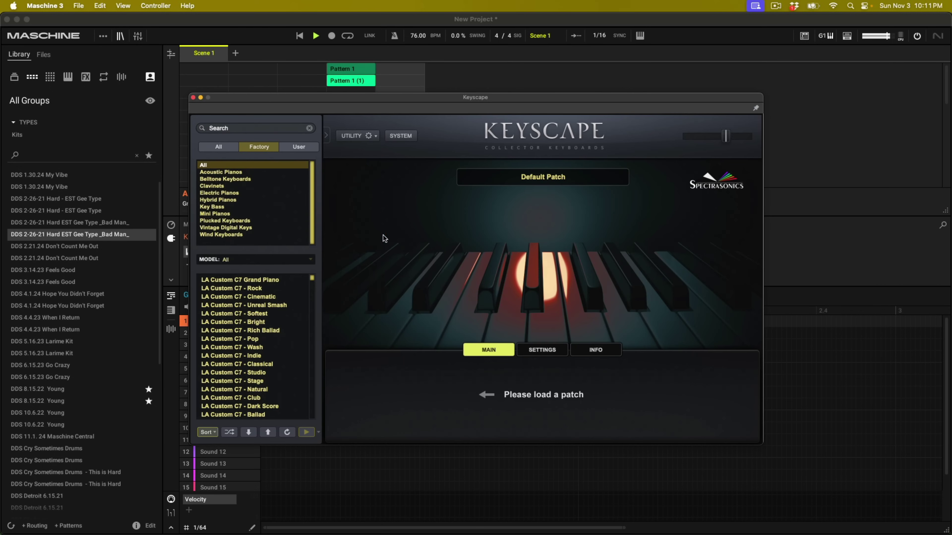
click(272, 314)
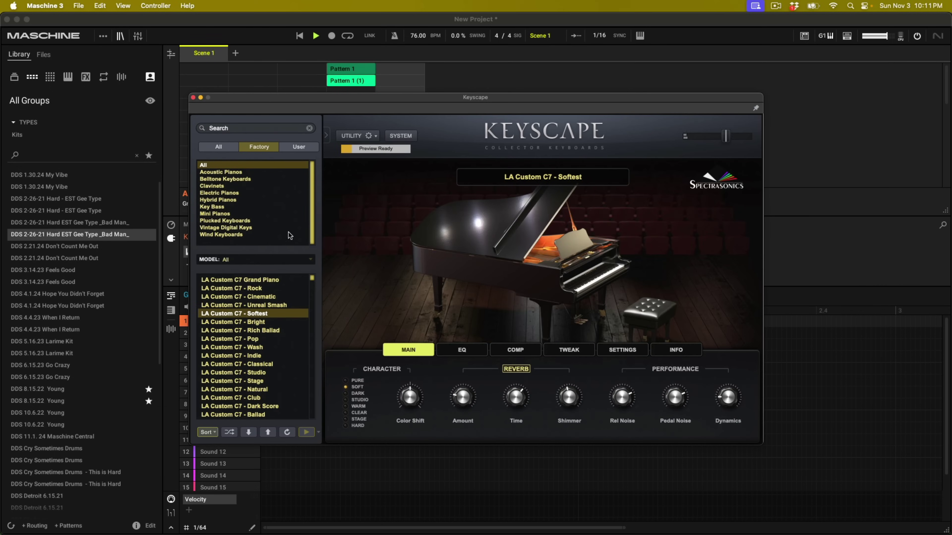
click(194, 98)
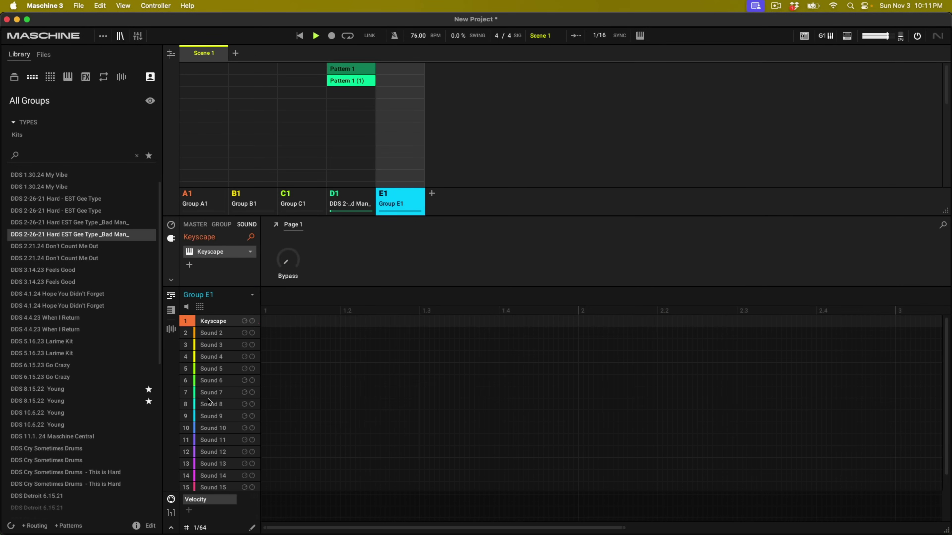
Step: Show the piano roll for Keyscape, stop playback, enable the Computer MIDI Keyboard and shift its octave down and back up
click(171, 310)
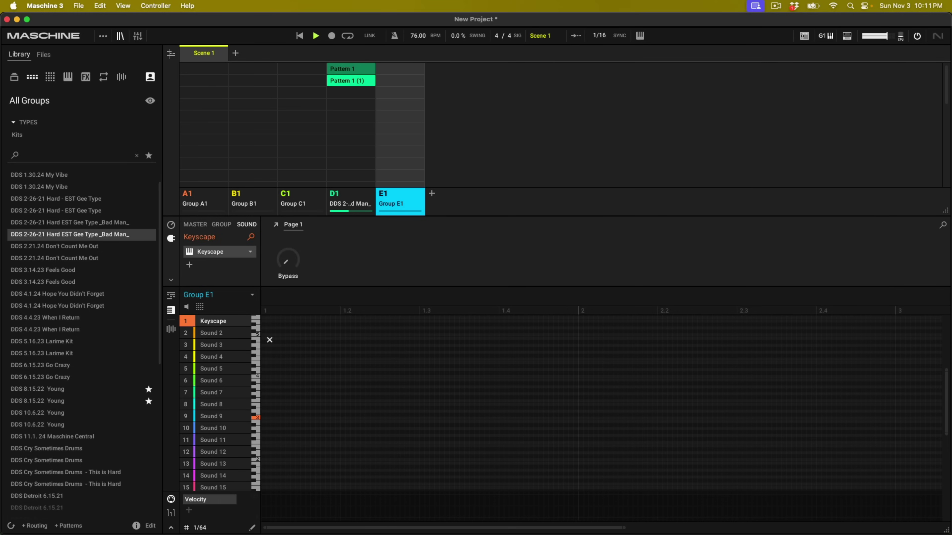
key(space)
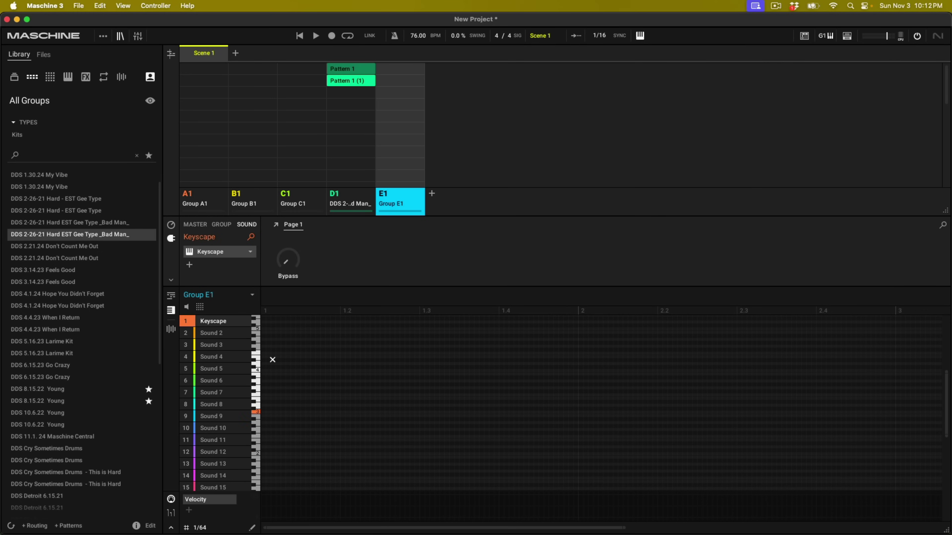
click(101, 6)
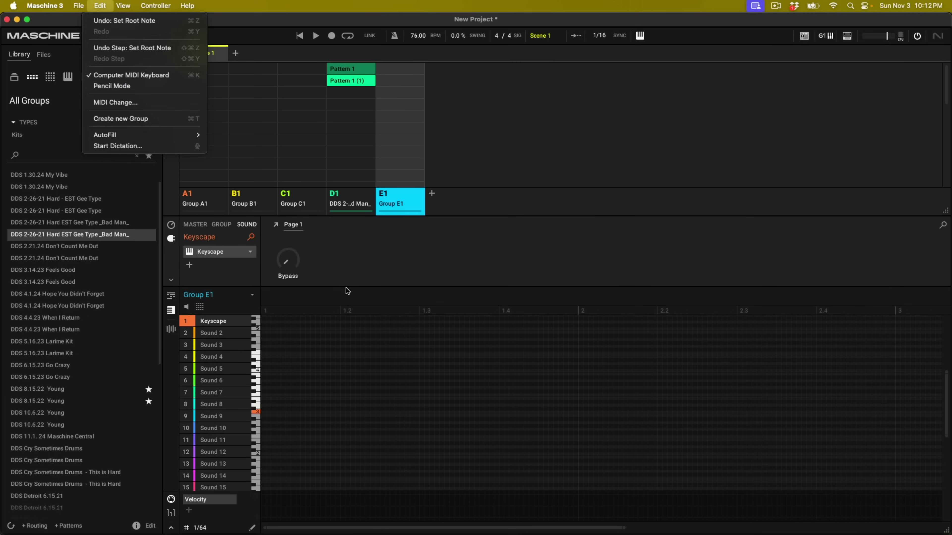
click(339, 289)
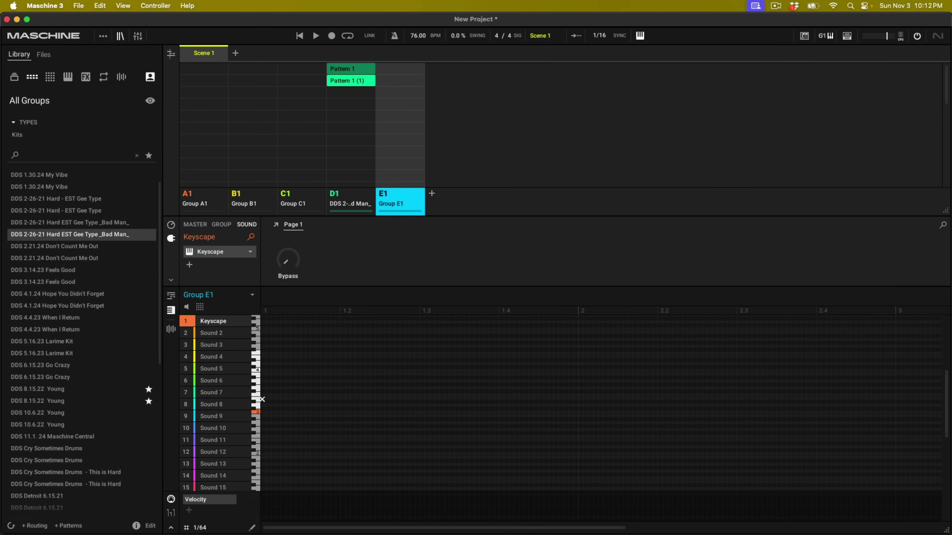
key(z)
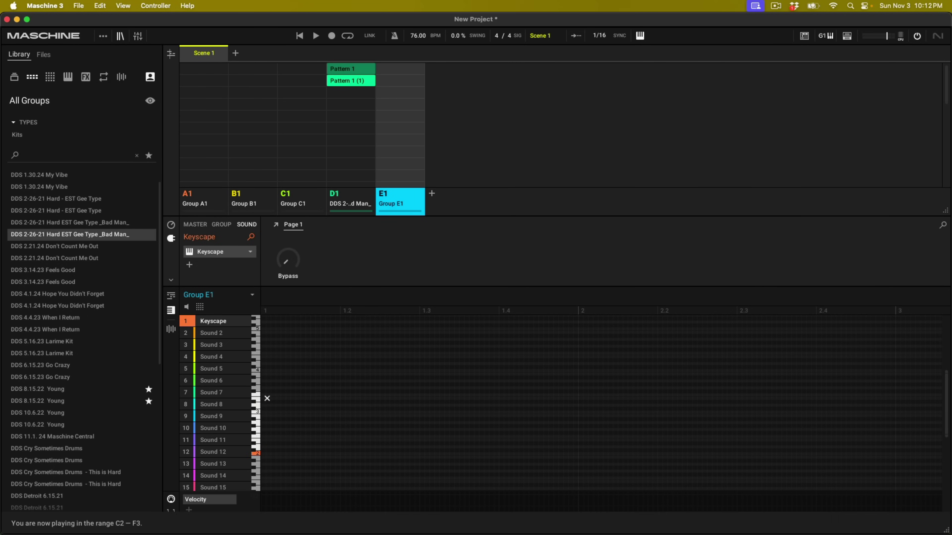
key(x)
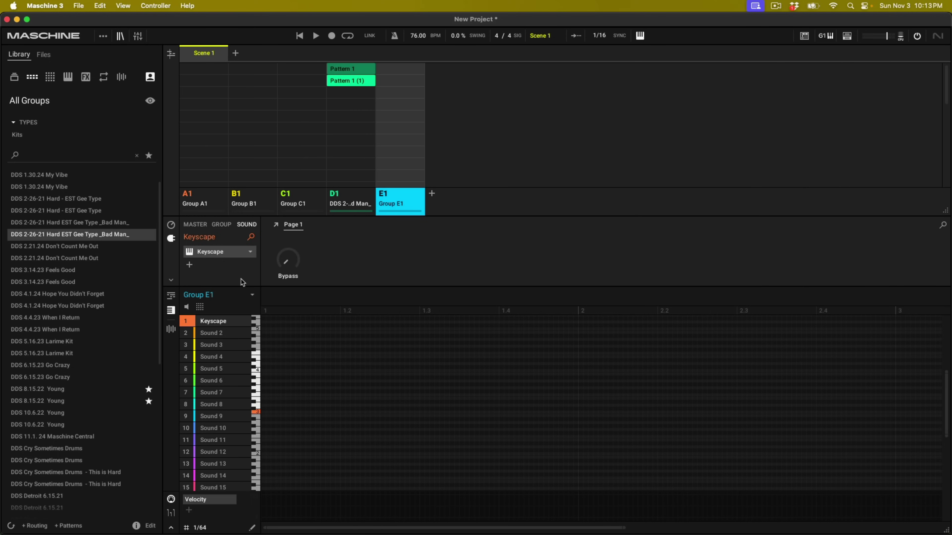
Step: Create a pattern for the Keyscape group and draw a short note on the highlighted root key at the start of the bar
click(258, 411)
click(274, 397)
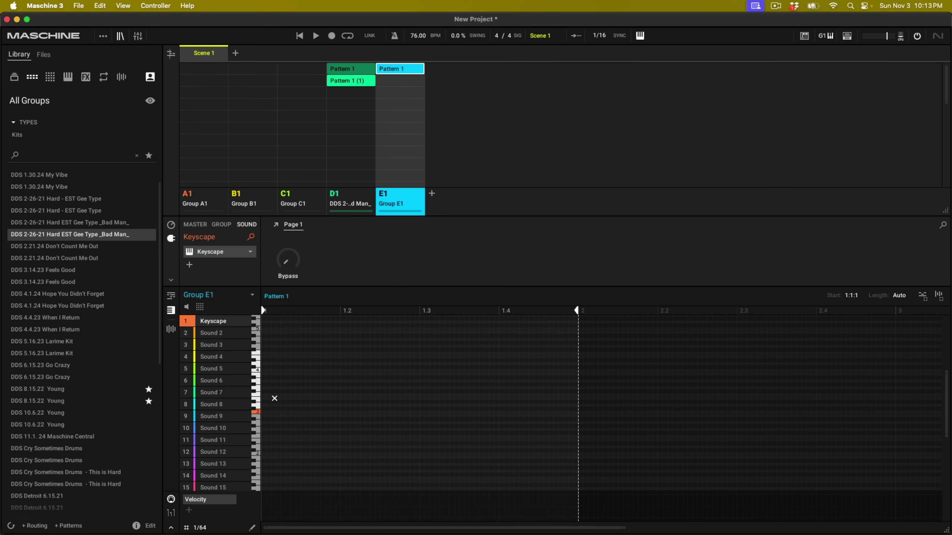
right_click(274, 398)
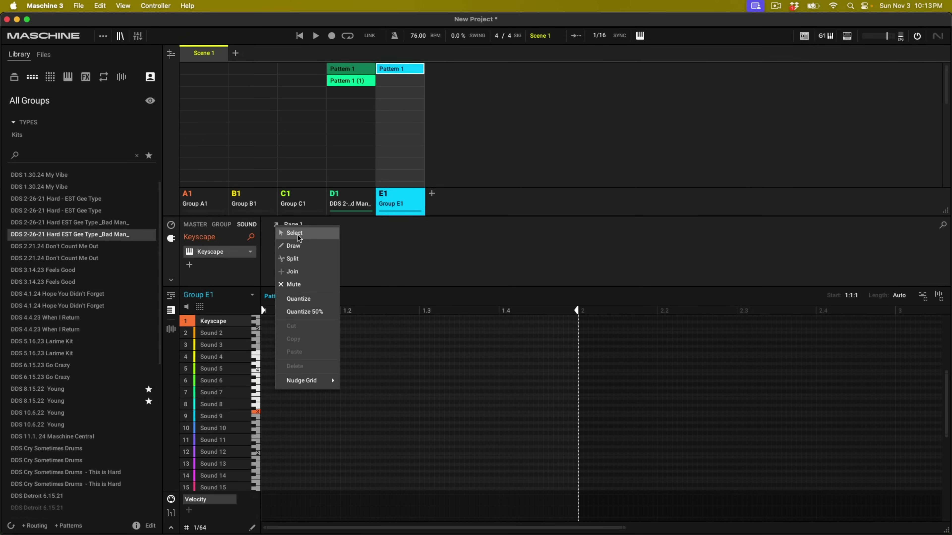
click(296, 246)
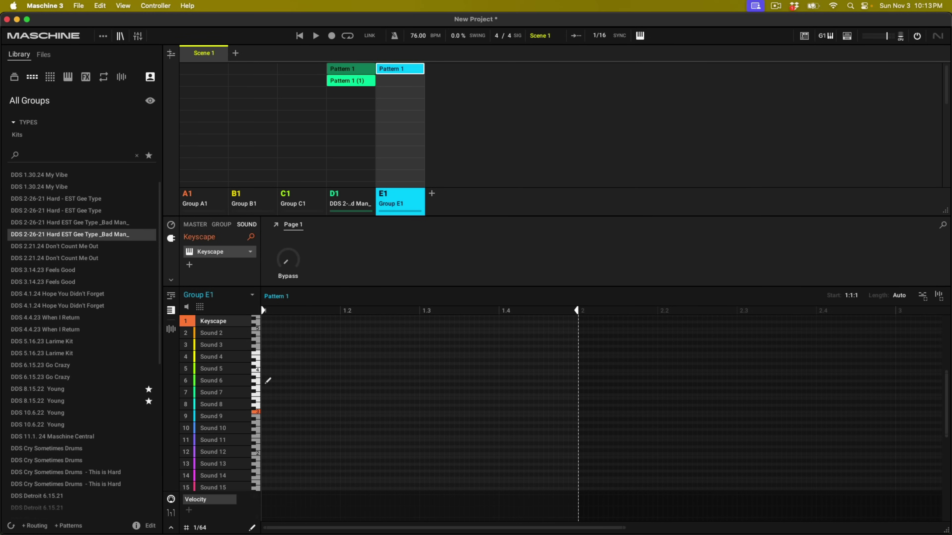
right_click(266, 410)
click(263, 413)
right_click(265, 411)
click(293, 251)
click(264, 413)
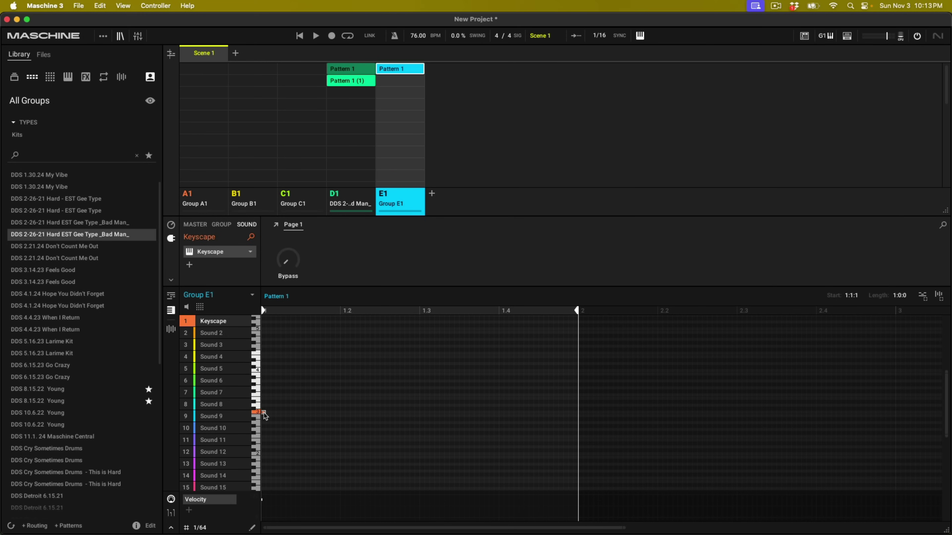
Step: Lengthen the root note past beat 2 and stack two higher long notes above it to form a chord
drag(265, 413, 329, 412)
key(space)
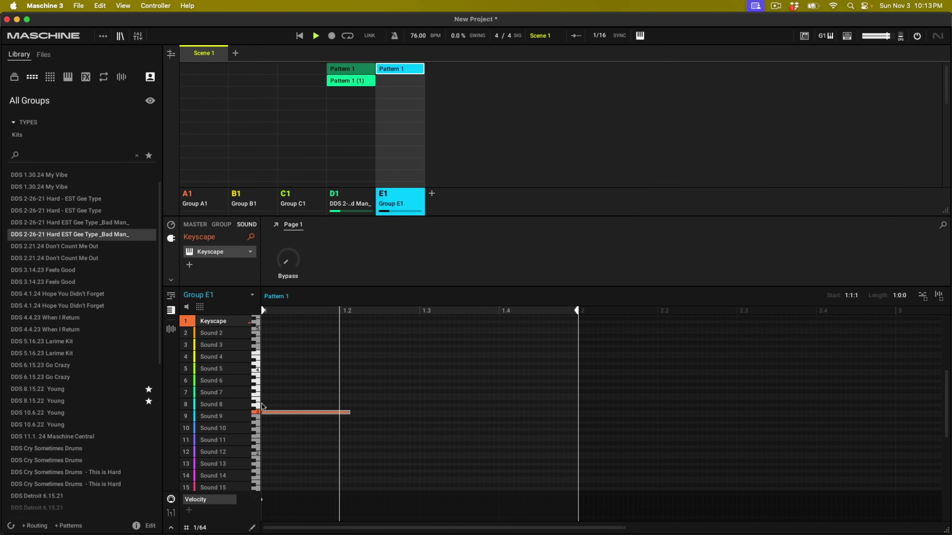
drag(262, 407, 359, 408)
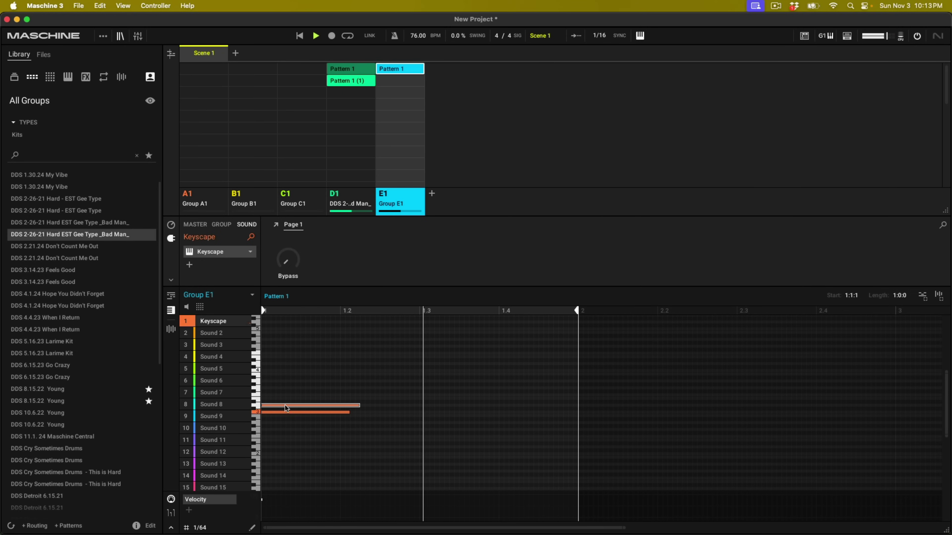
click(267, 393)
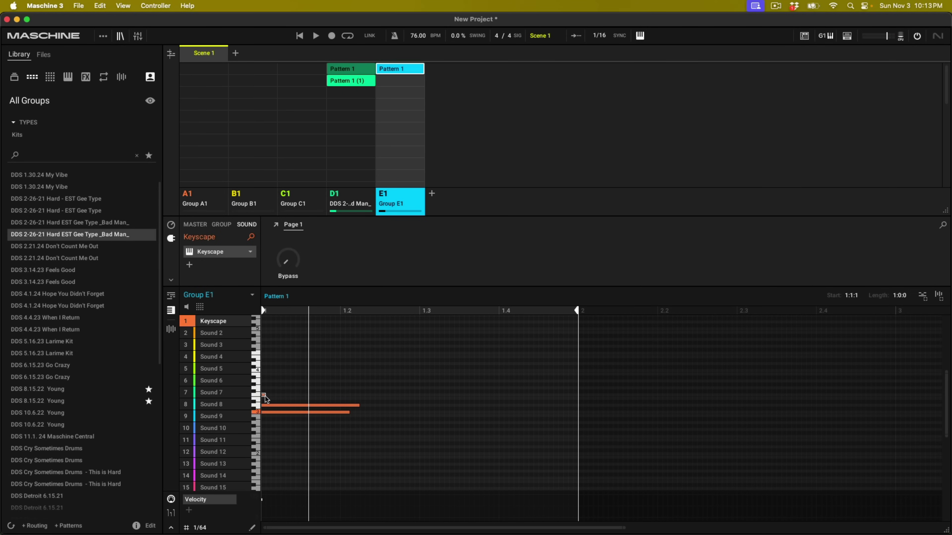
drag(267, 396, 337, 397)
Step: Set the grid to 1/16 and use the Split tool to cut the first chord's notes at beat 2 and the second chord's lower notes at beat 4
drag(300, 354, 339, 444)
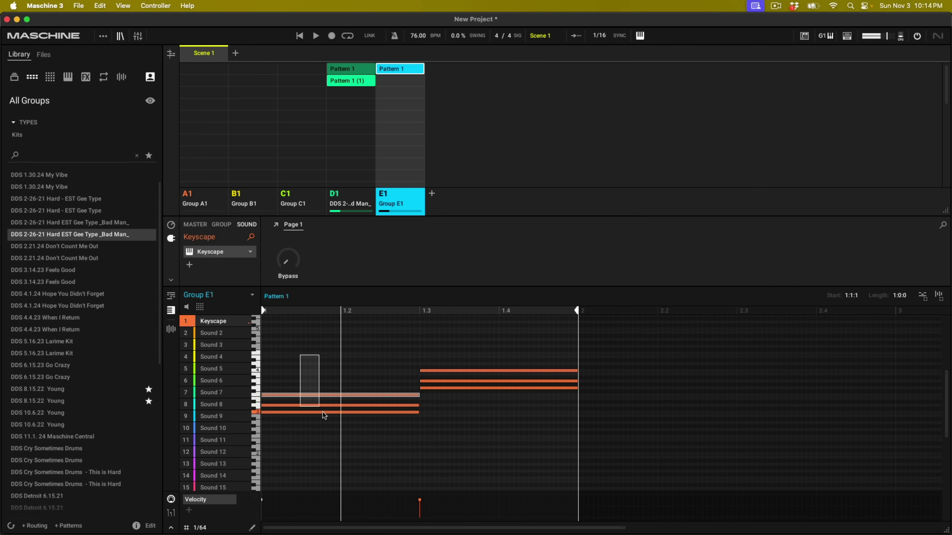
right_click(360, 380)
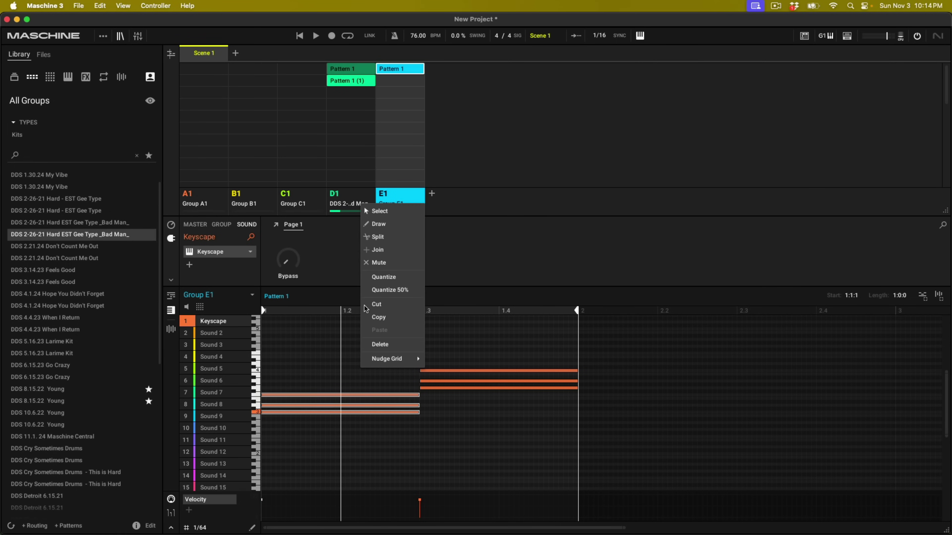
click(376, 237)
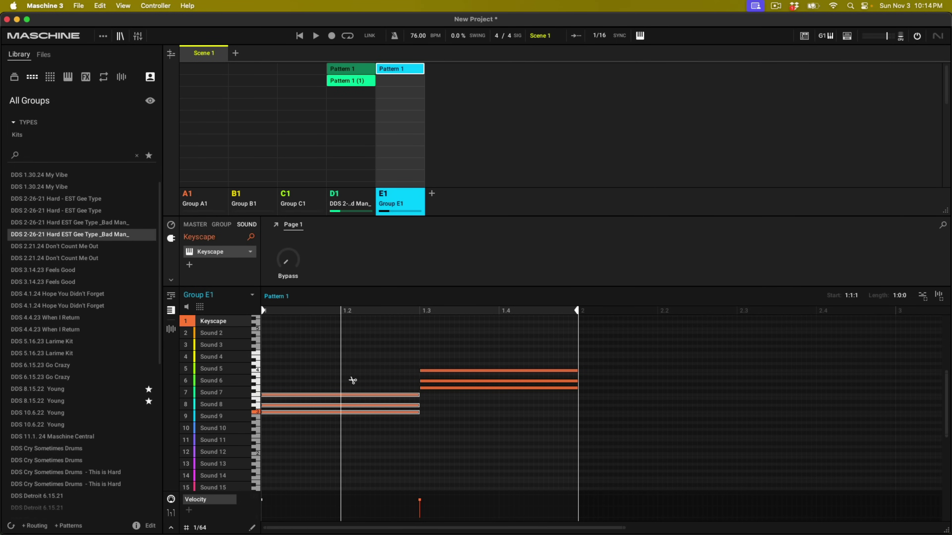
click(203, 529)
click(237, 385)
click(343, 398)
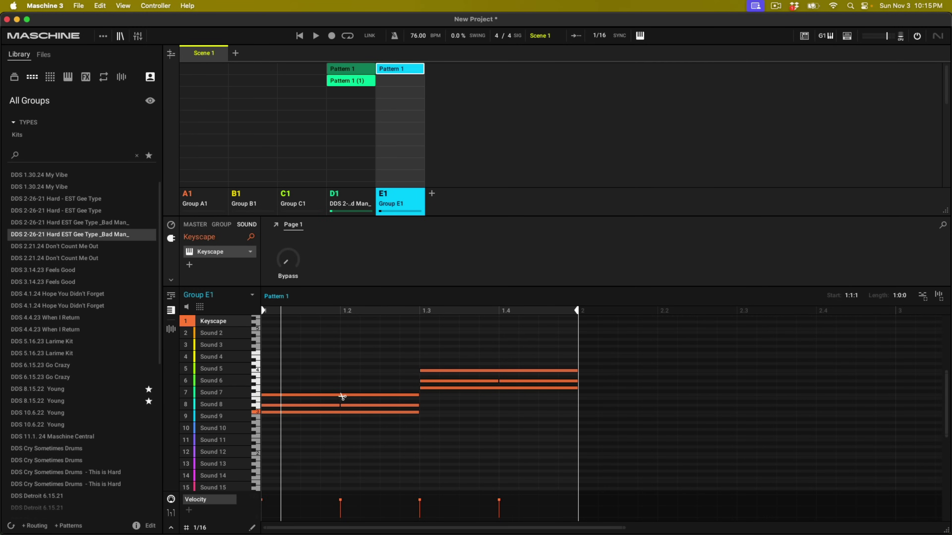
click(348, 414)
click(342, 393)
click(342, 405)
click(342, 412)
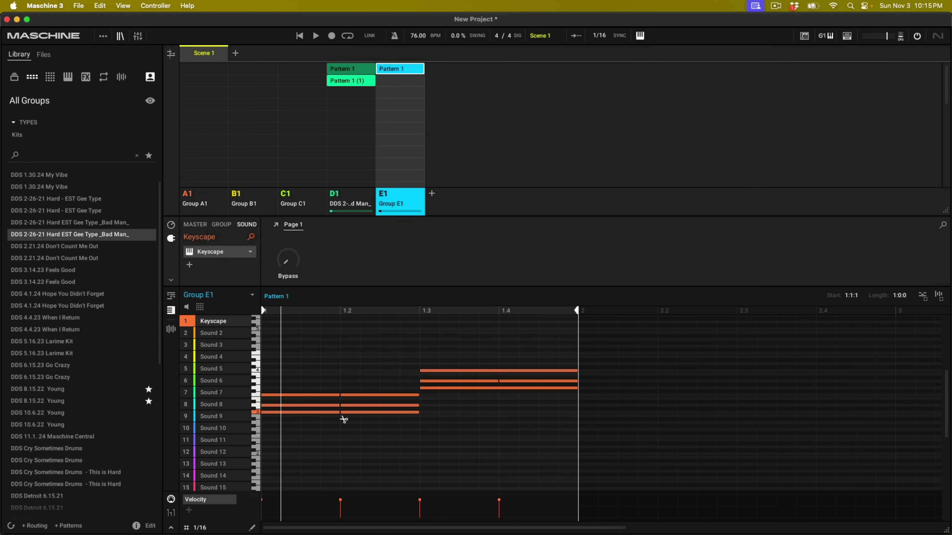
click(500, 376)
scroll(502, 376, up, 2)
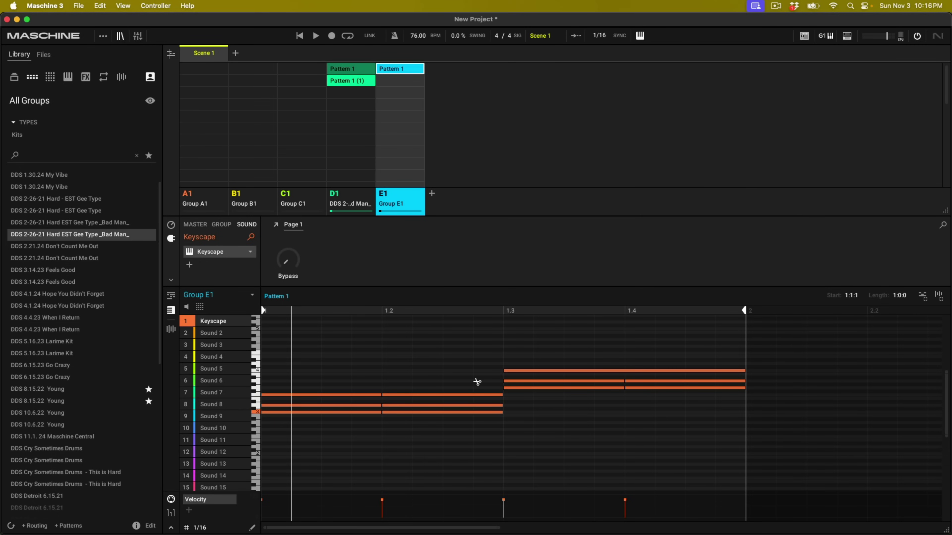
Step: Play the split Keyscape chords and stop playback
key(space)
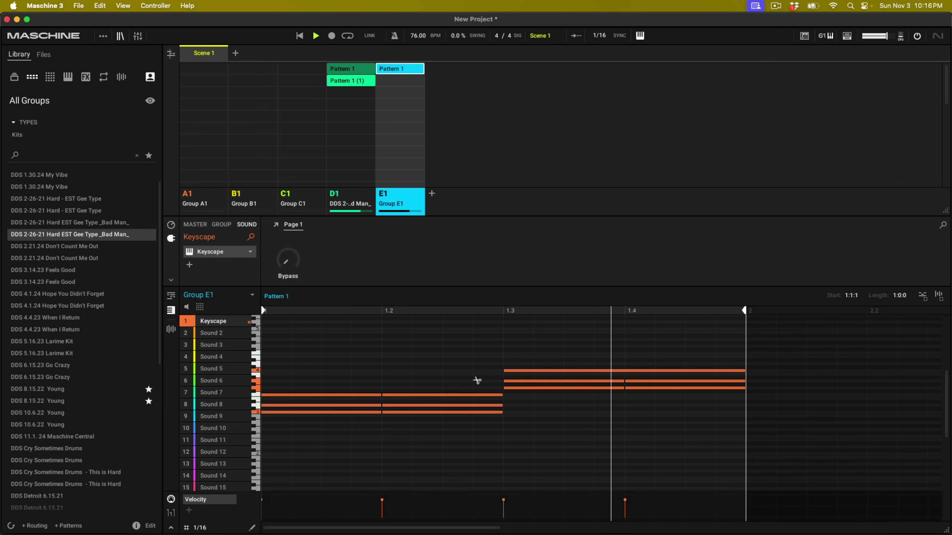
right_click(640, 356)
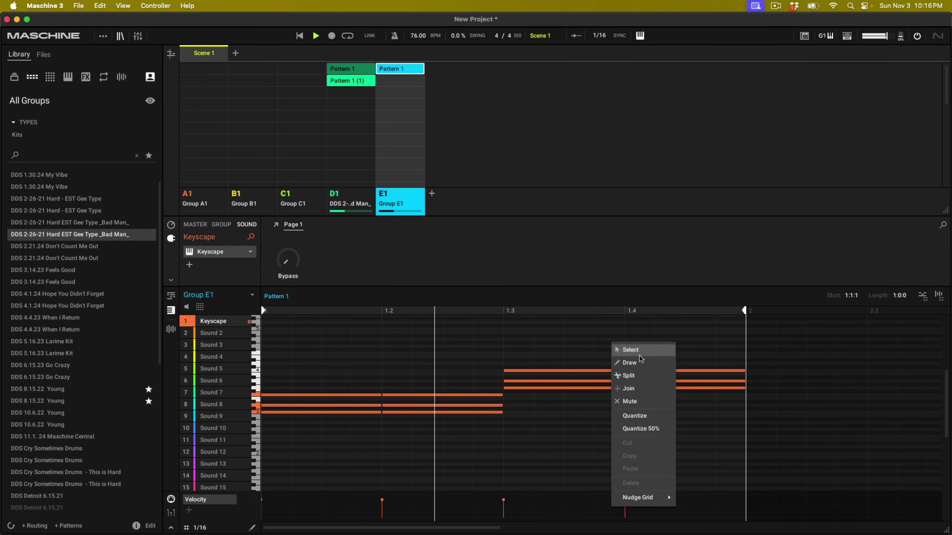
click(687, 346)
right_click(656, 352)
key(space)
Step: Use the Join tool to merge the split notes of both Keyscape chords, and play the pattern
click(608, 382)
drag(617, 387, 658, 423)
right_click(658, 422)
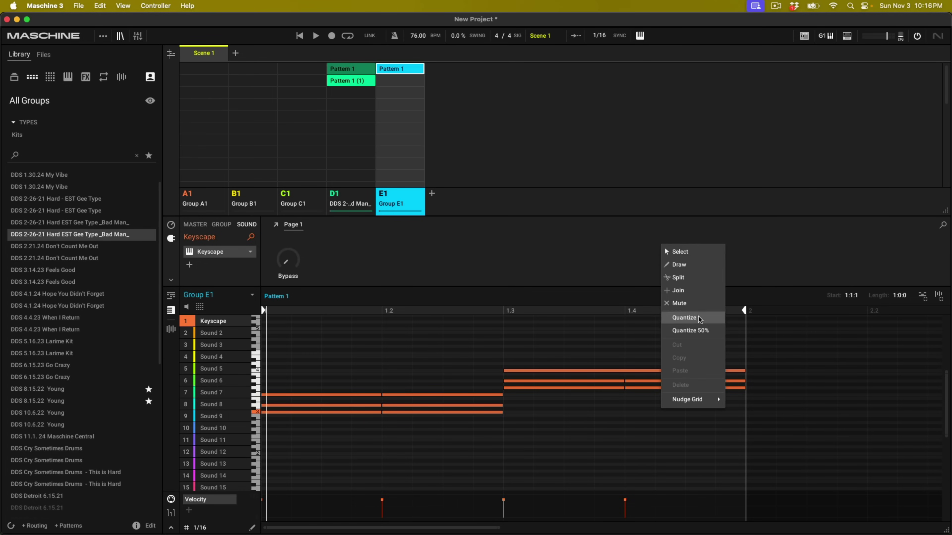
click(693, 290)
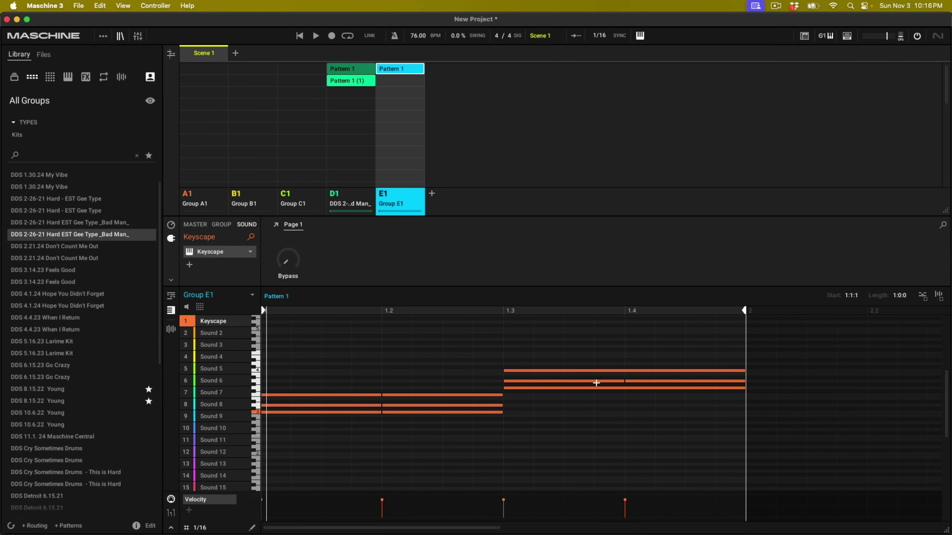
click(648, 378)
click(611, 414)
drag(410, 365, 269, 458)
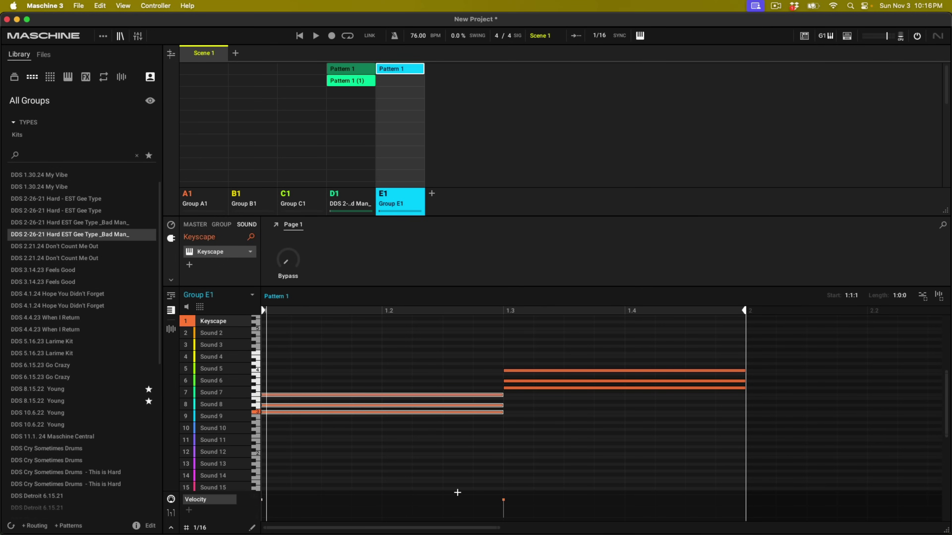
click(531, 437)
key(space)
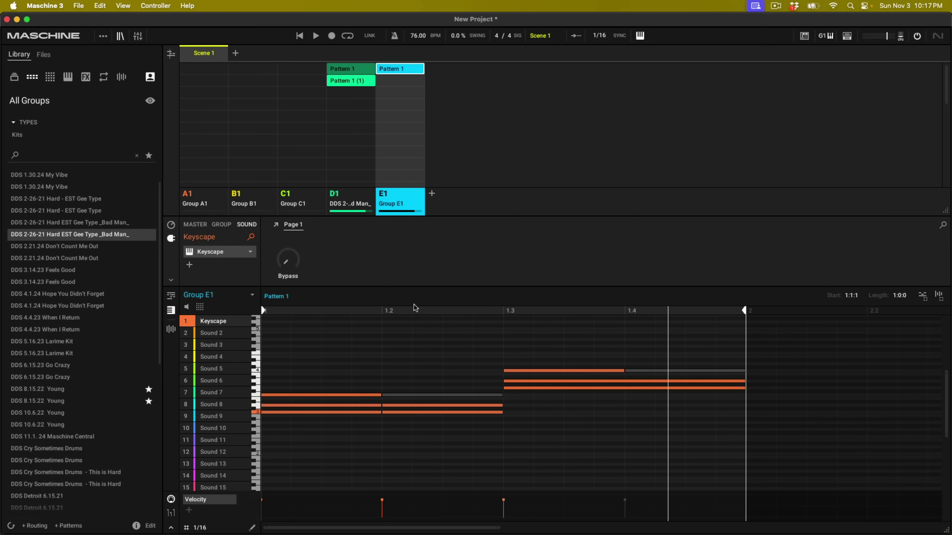
Step: Show the drum group's Pattern 1 (1) with all its sounds, mute Group E1 and play the drums
click(348, 204)
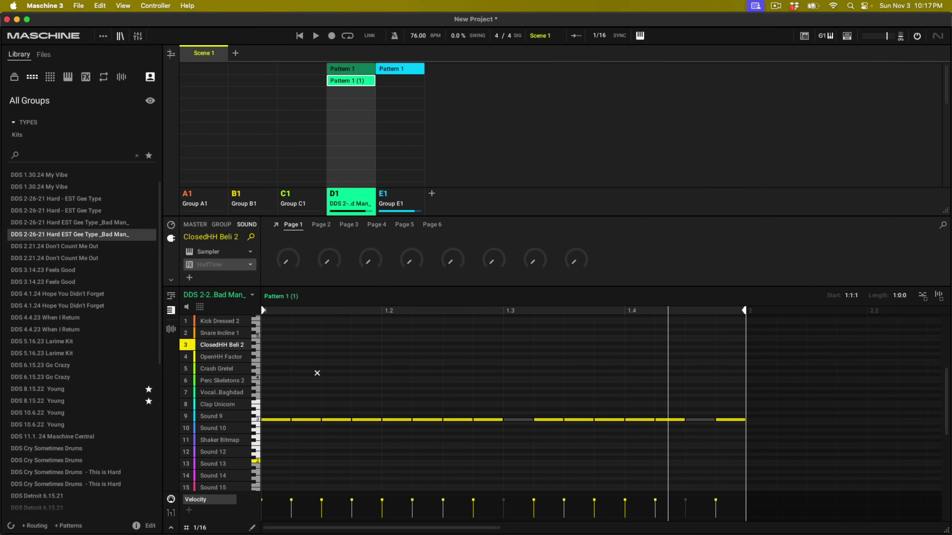
click(172, 297)
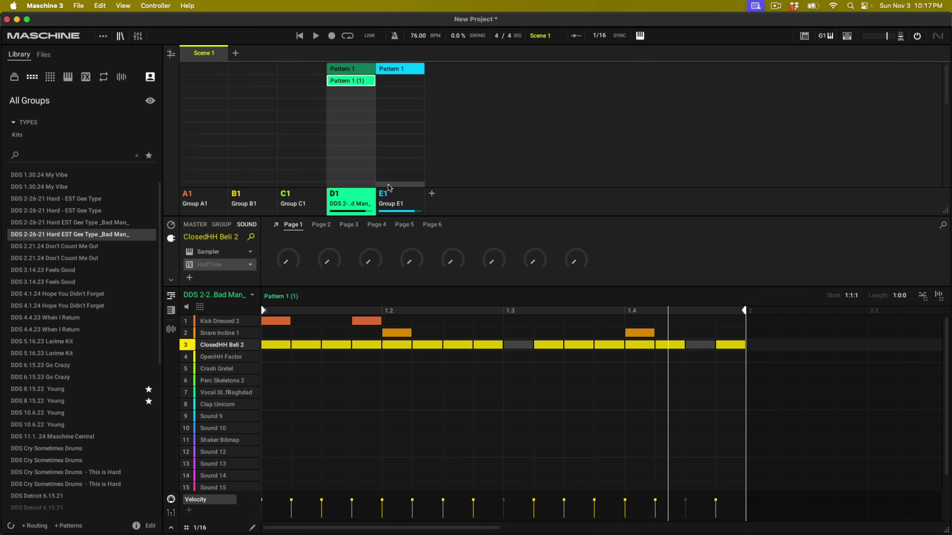
click(384, 194)
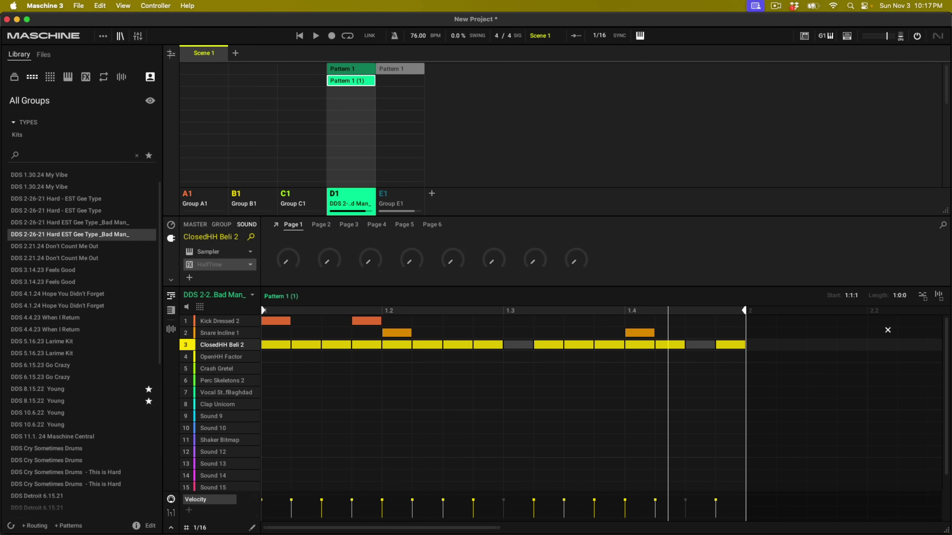
key(space)
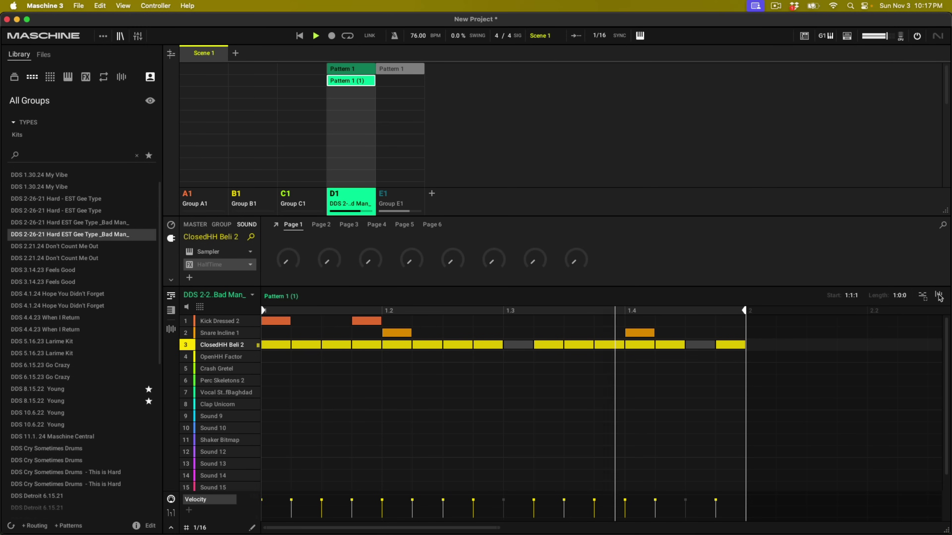
key(space)
Step: Export the drum pattern as audio into Group B1 and play that group soloed
drag(939, 297, 248, 204)
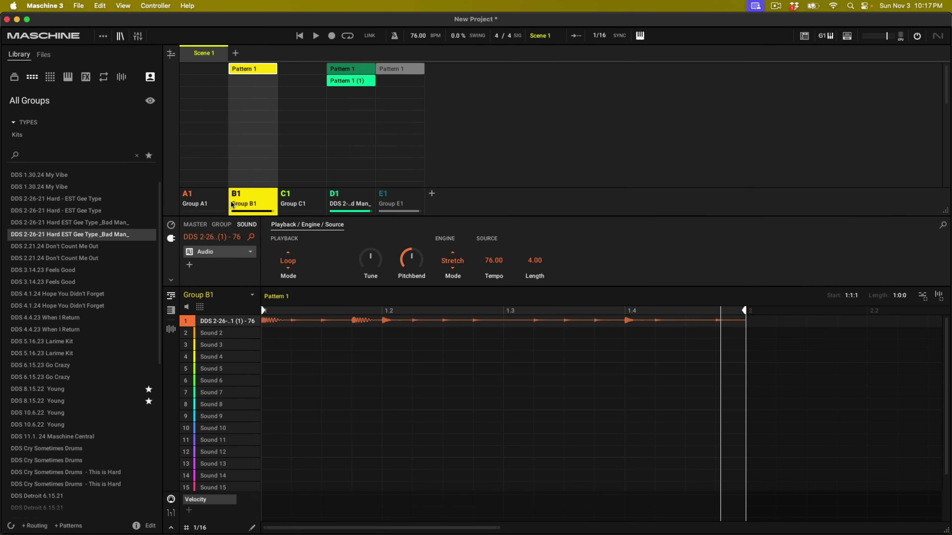
key(space)
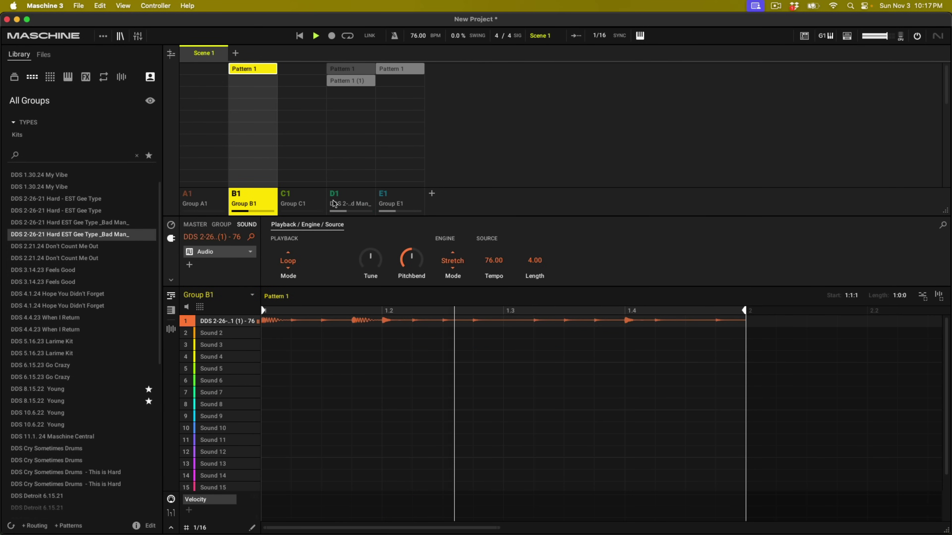
Step: Add the Cableguys HalfTime effect to the drum audio sound in Group B1 and play it
click(190, 265)
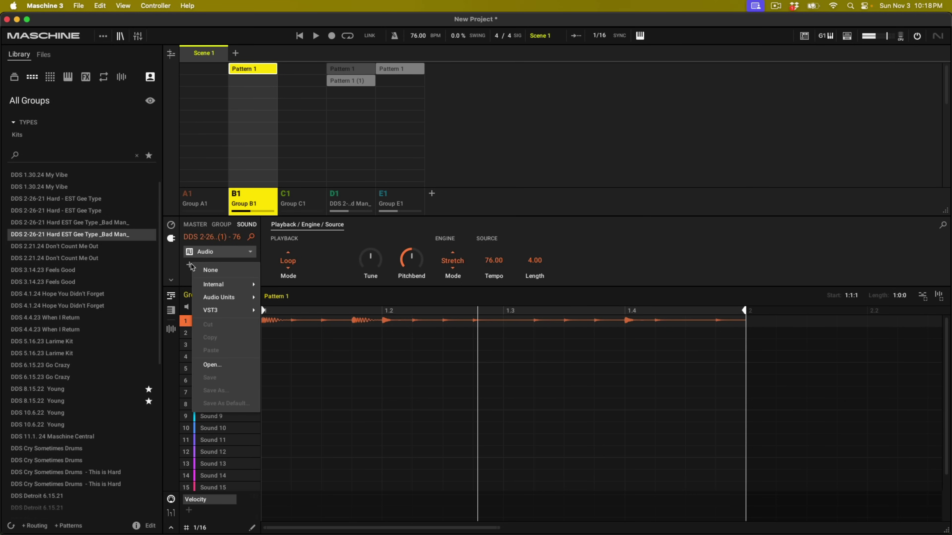
mouse_move(233, 315)
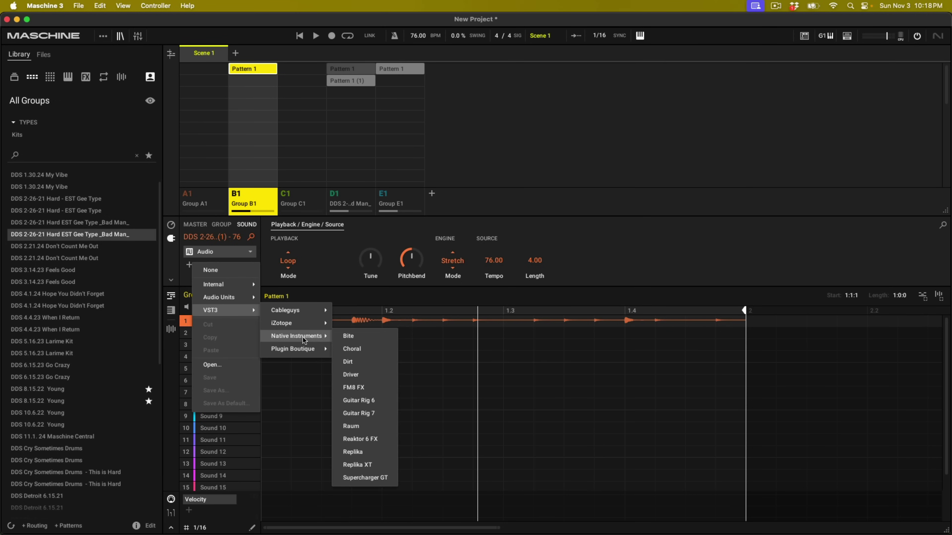
mouse_move(285, 310)
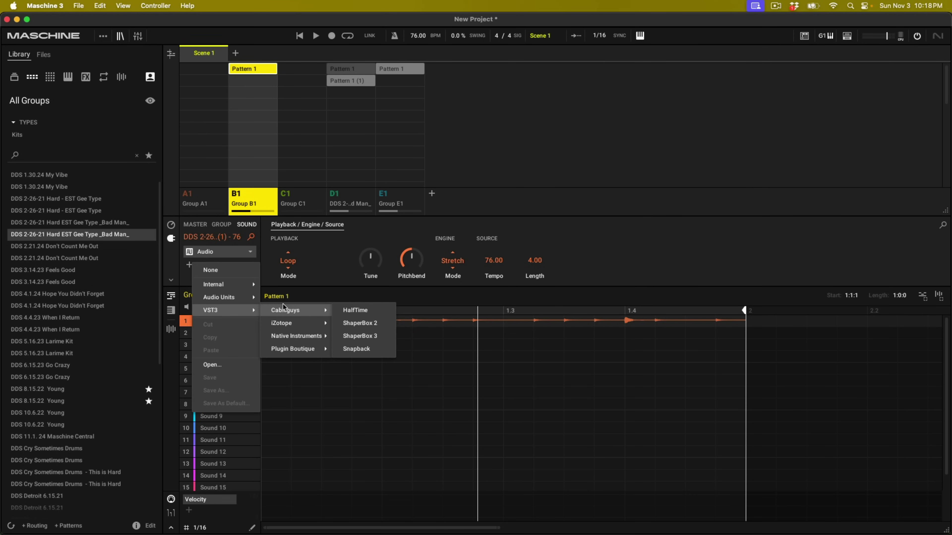
click(386, 315)
key(space)
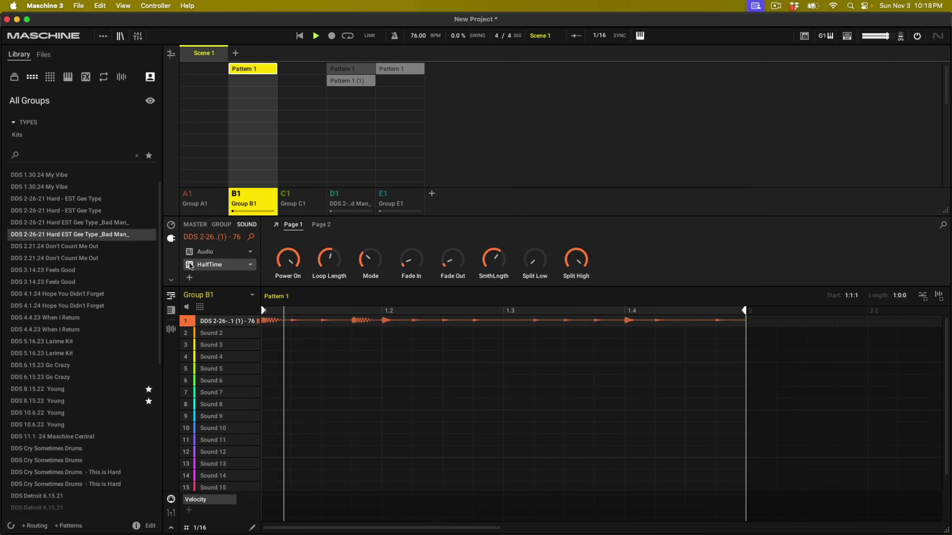
Step: Bypass HalfTime on the drum audio sound and set its Tune to 5.00 during playback
right_click(230, 323)
click(215, 251)
key(space)
key(space)
mouse_move(373, 263)
mouse_down()
mouse_move(374, 249)
mouse_move(374, 262)
mouse_up()
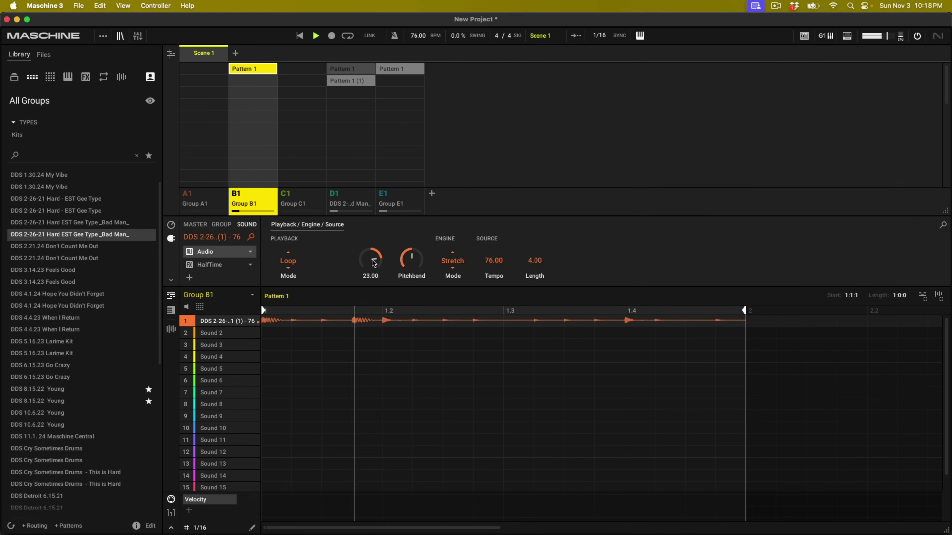
click(189, 265)
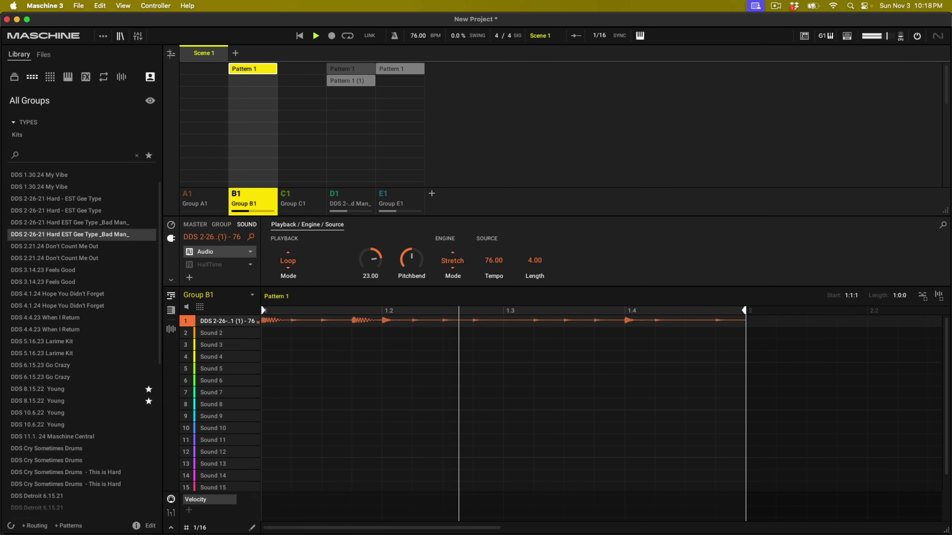
drag(370, 255, 371, 270)
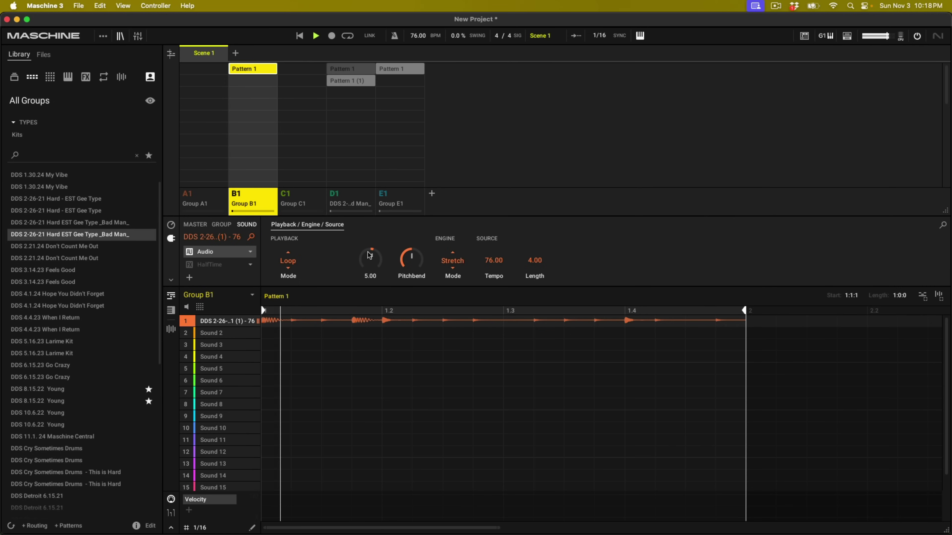
Step: Set the project tempo to 100 BPM and stop playback
drag(416, 36, 417, 3)
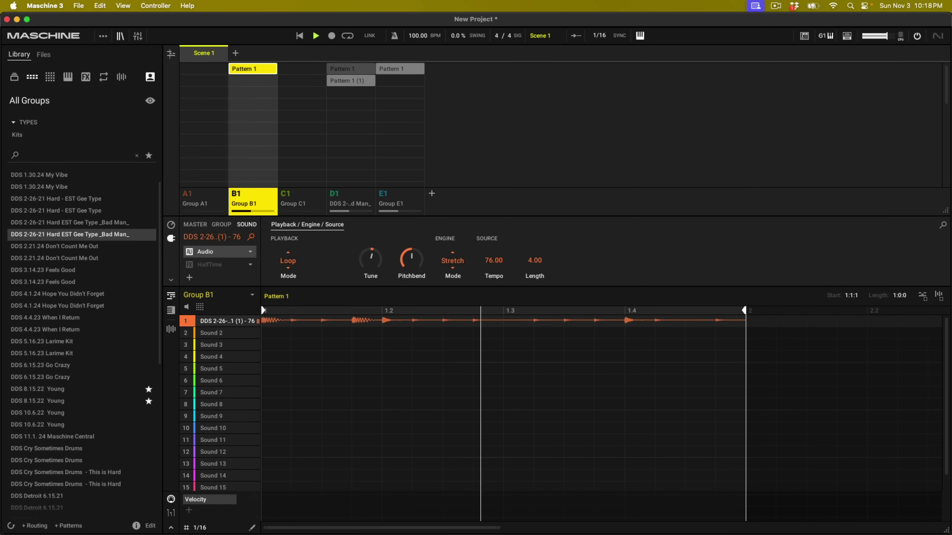
key(space)
Step: Show the Keyscape group's Pattern 1 and try exporting pattern MIDI to the pattern grid and a drum sound
click(412, 211)
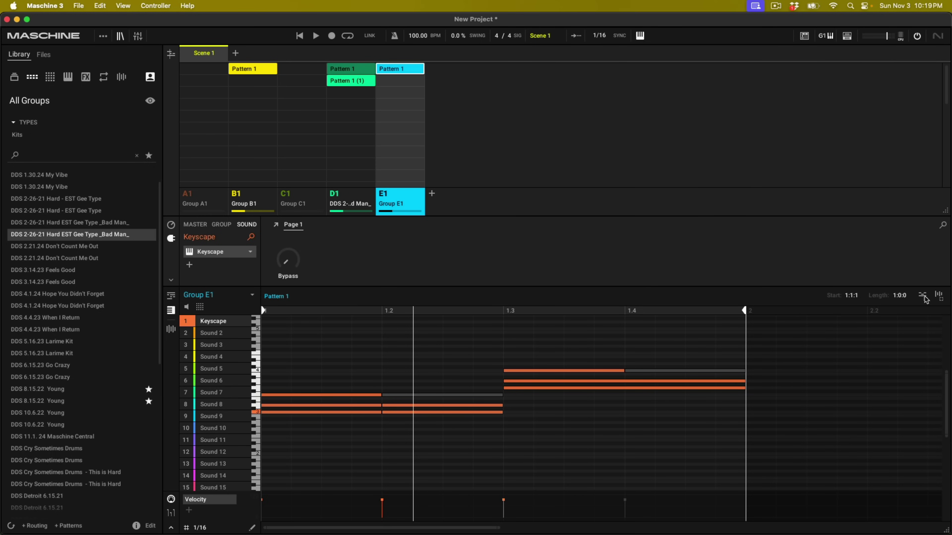
drag(925, 299, 388, 92)
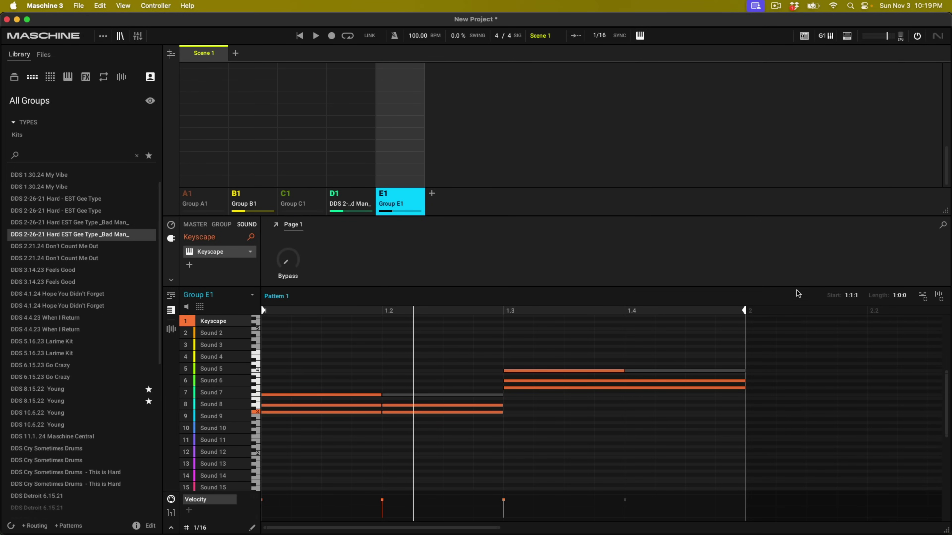
drag(931, 301, 213, 333)
click(220, 338)
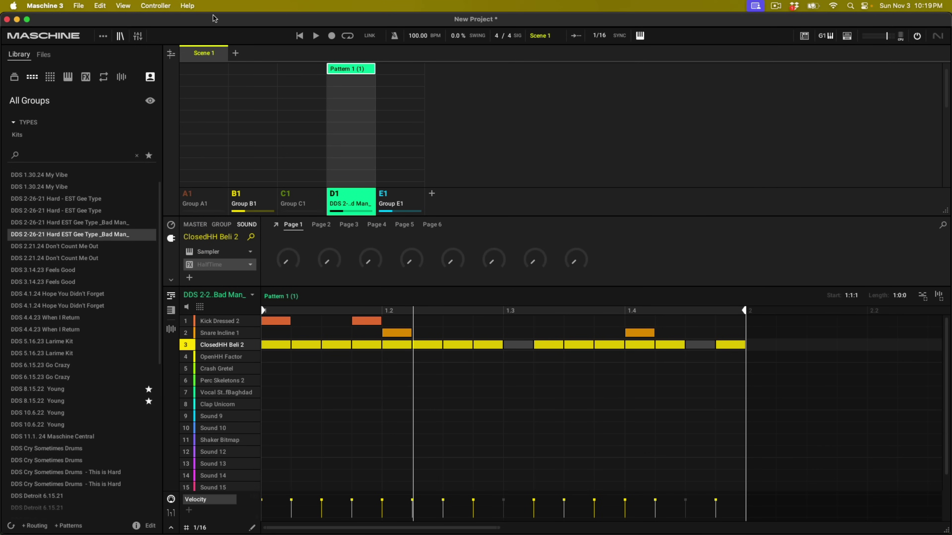
Step: Open the recent project Be Great.mxprj, discarding the current project's changes, and play its arrangement from the start
click(79, 5)
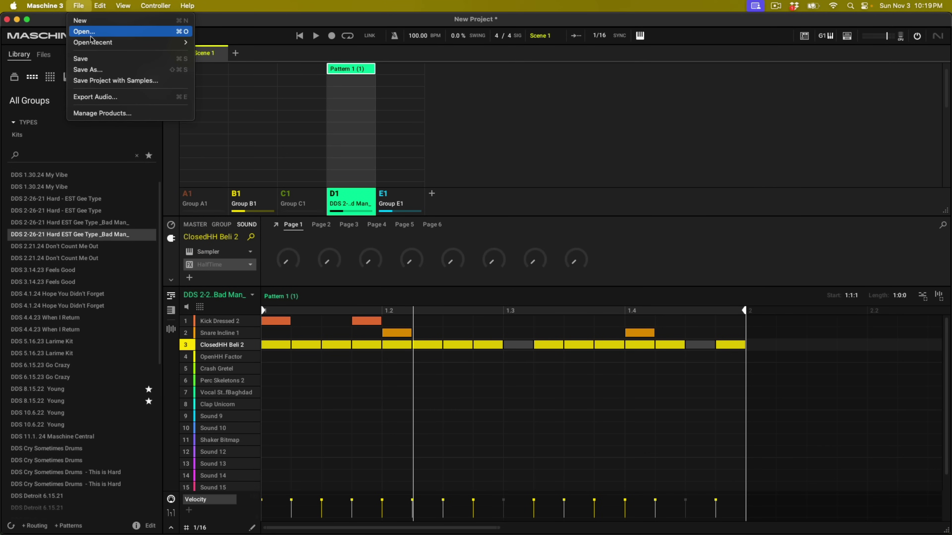
mouse_move(150, 42)
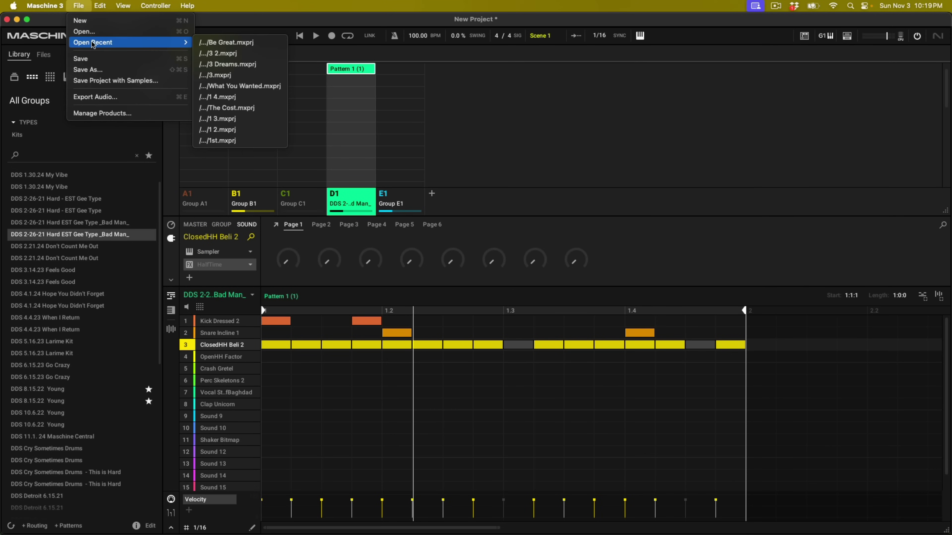
click(228, 42)
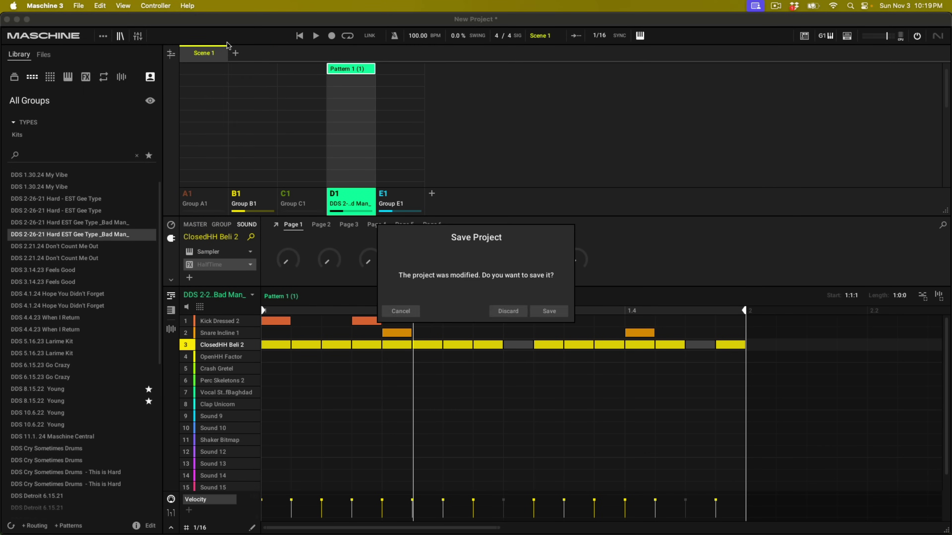
click(512, 312)
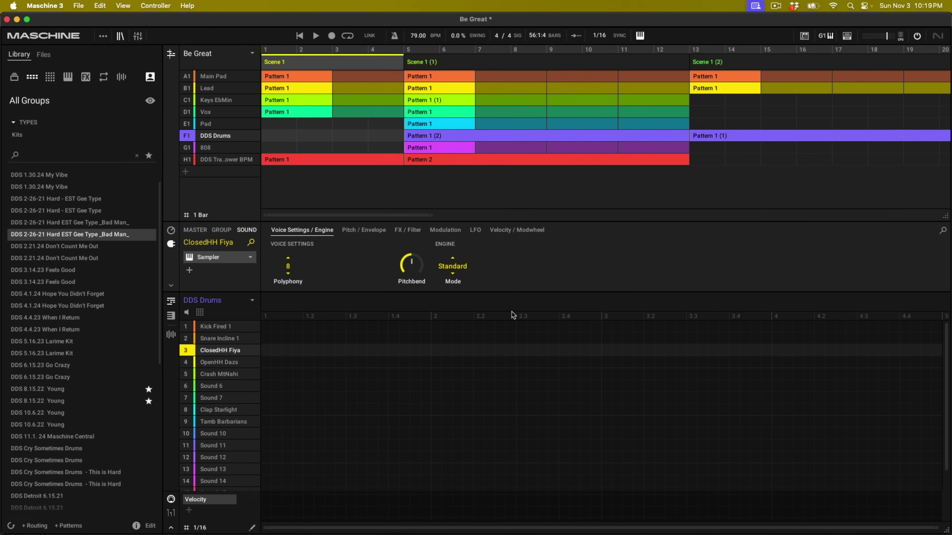
click(300, 36)
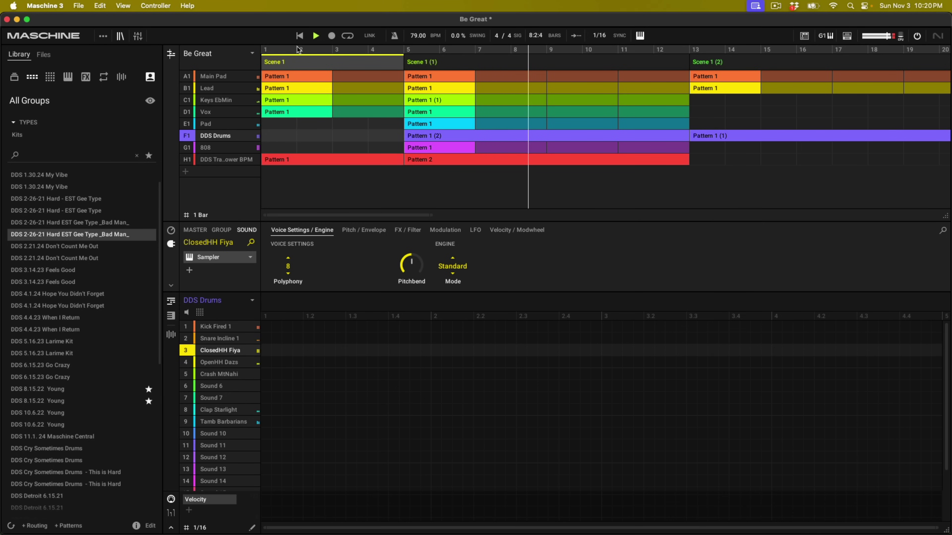
key(space)
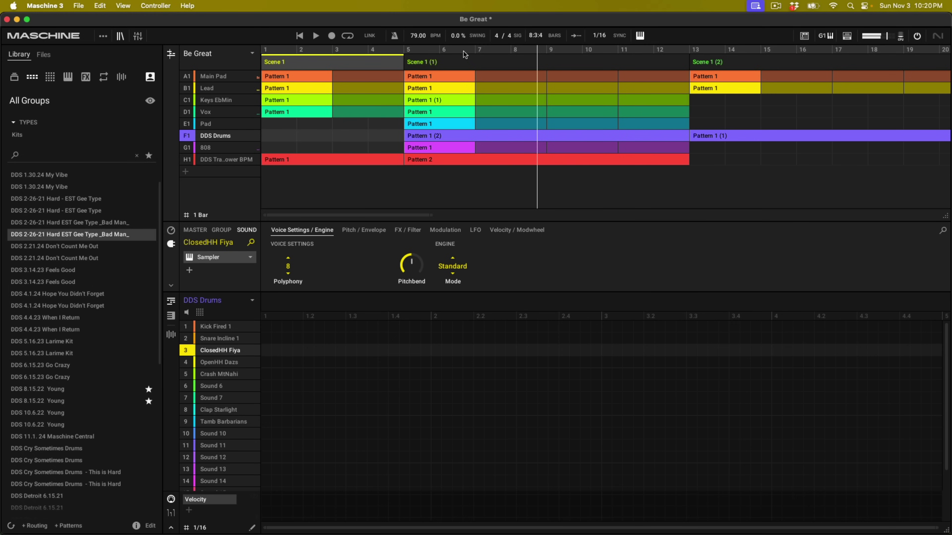
Step: Turn on Scene Tempo for Scene 1 and adjust that scene's tempo
right_click(359, 63)
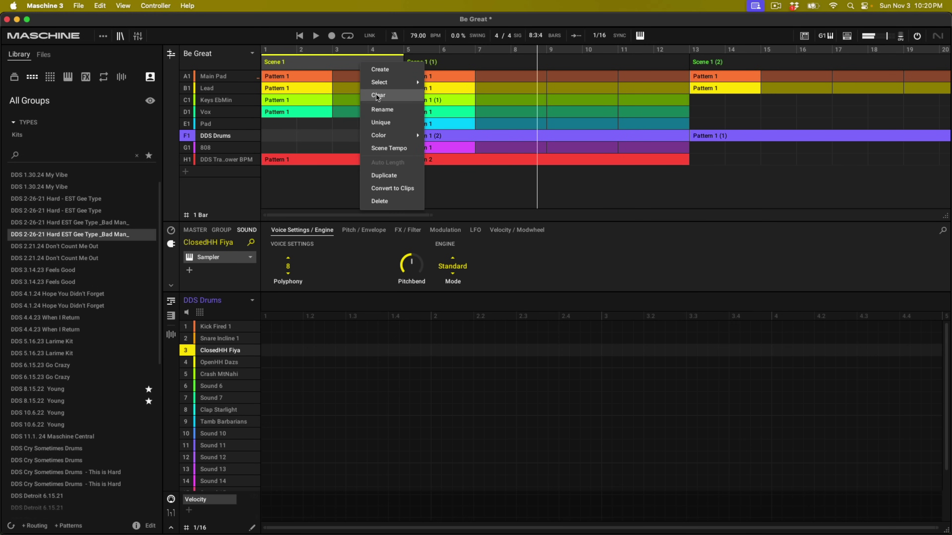
click(390, 148)
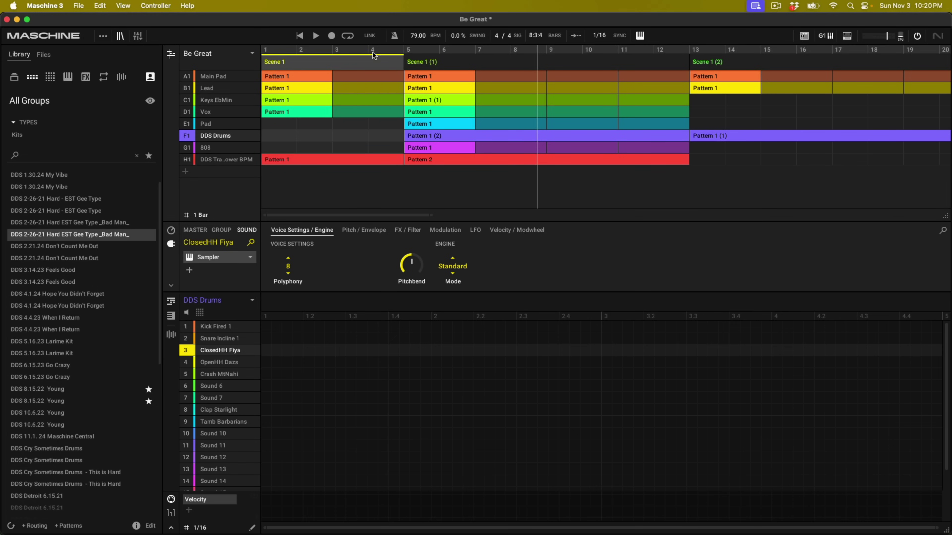
click(321, 52)
drag(414, 36, 416, 40)
Step: Play the song through Scene 1 into Scene 1 (1), stop, and check Scene 1's Scene Tempo option
key(space)
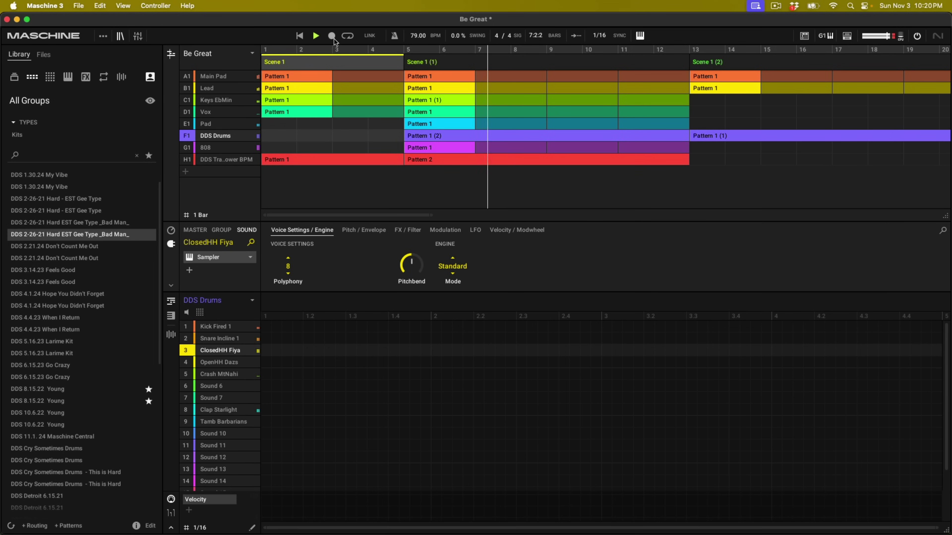
click(320, 36)
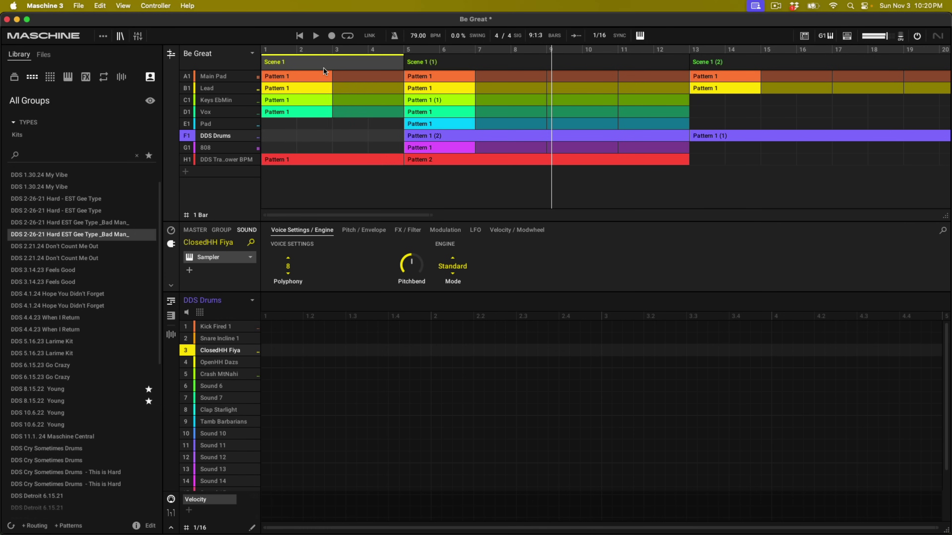
right_click(324, 65)
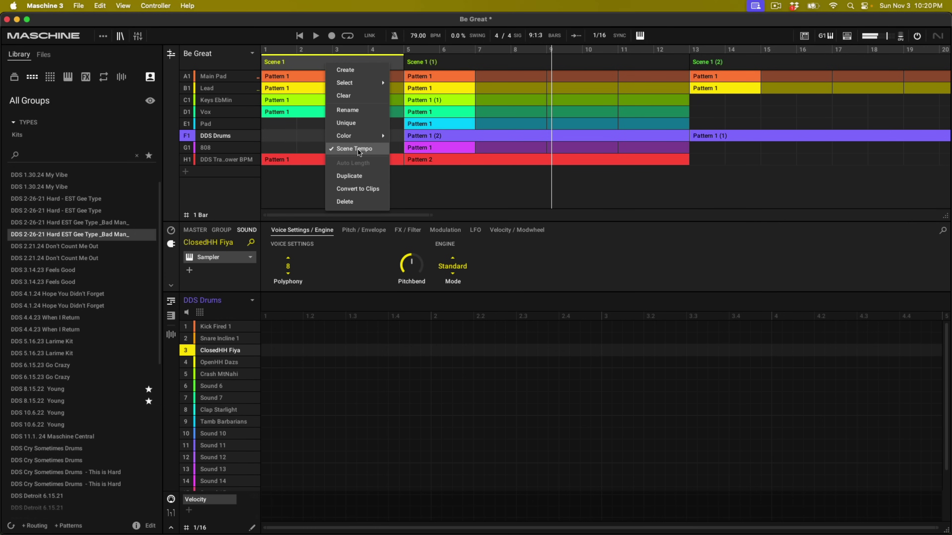
key(Escape)
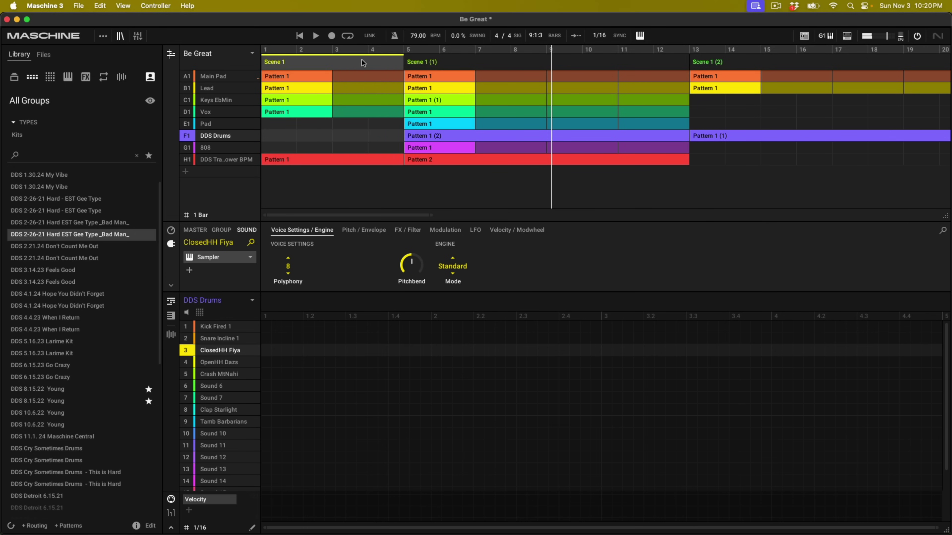
Step: Return the playhead to the beginning of the Be Great arrangement
click(354, 49)
click(299, 35)
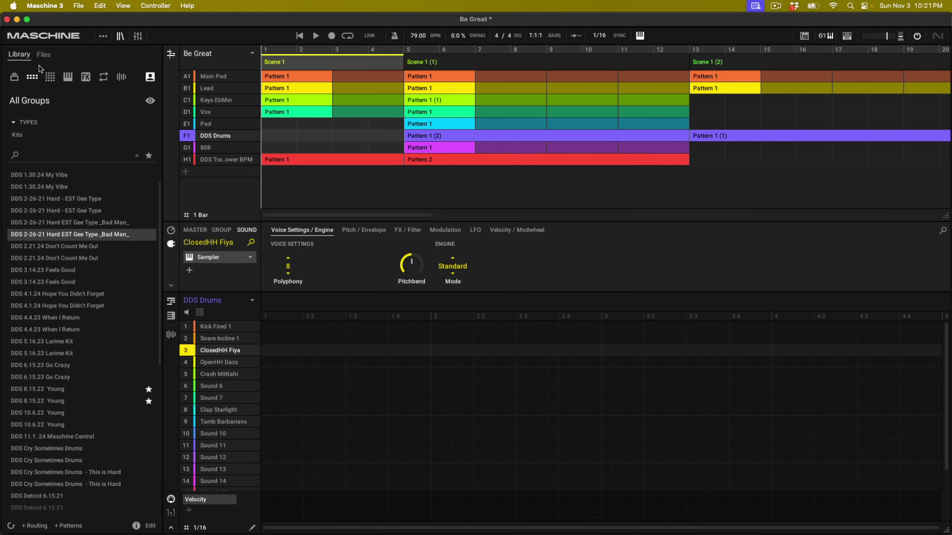
Step: Switch the library from user content to factory groups and filter the kits by the MAS Central expansion
click(68, 77)
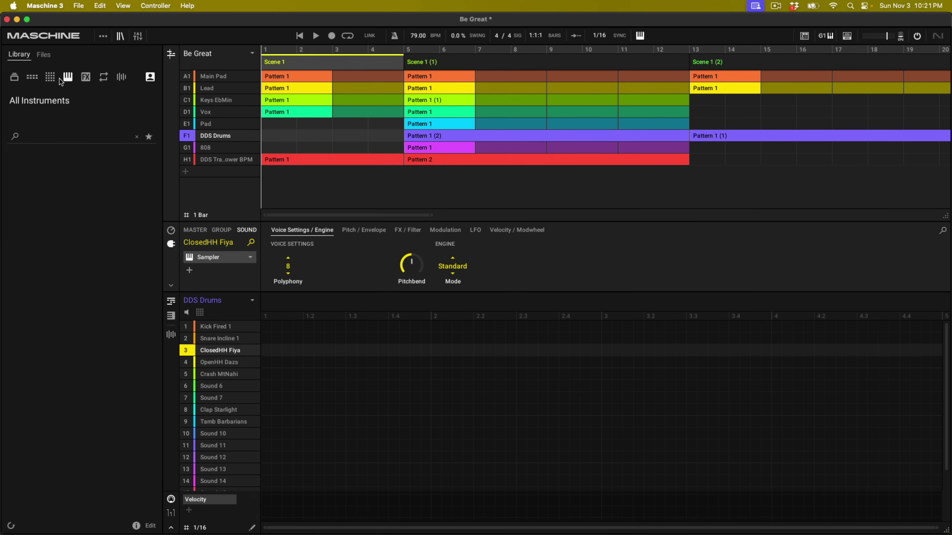
click(32, 77)
click(150, 79)
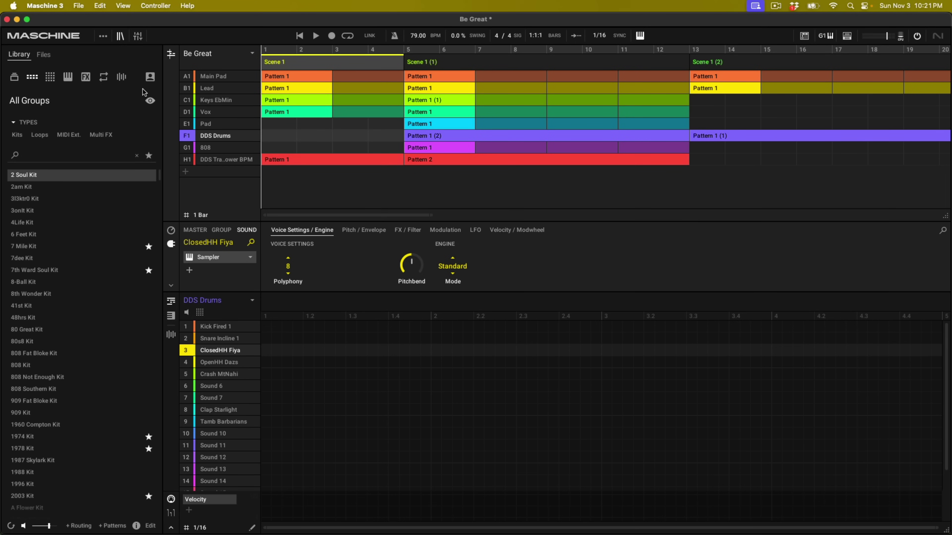
click(124, 104)
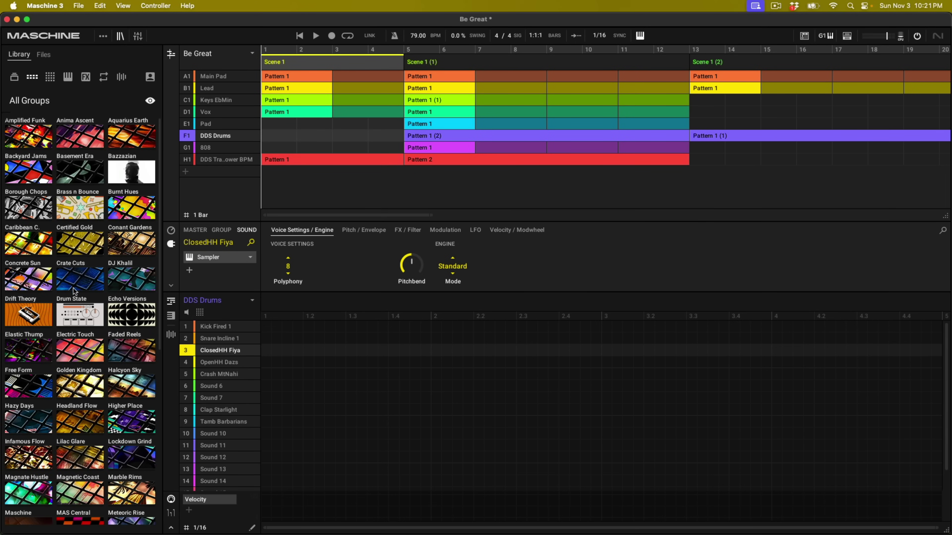
scroll(46, 283, down, 8)
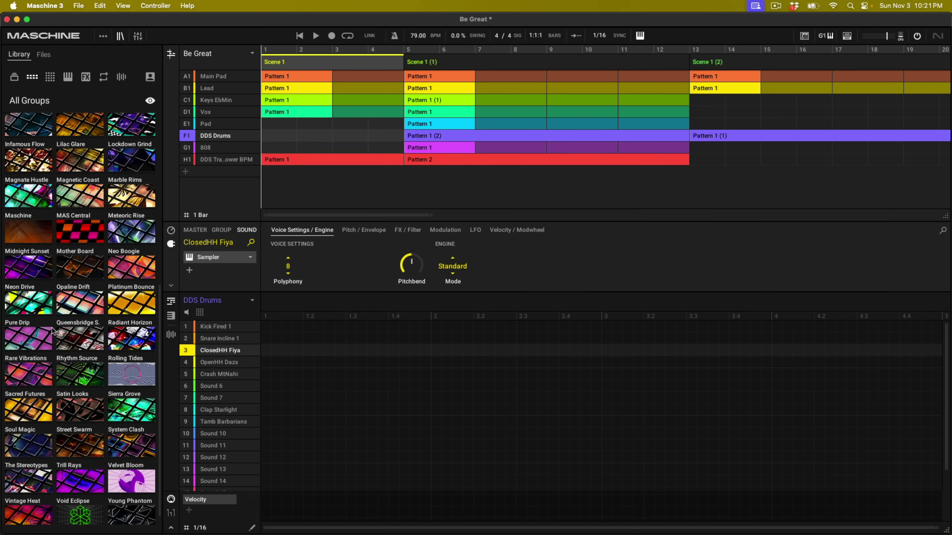
click(70, 229)
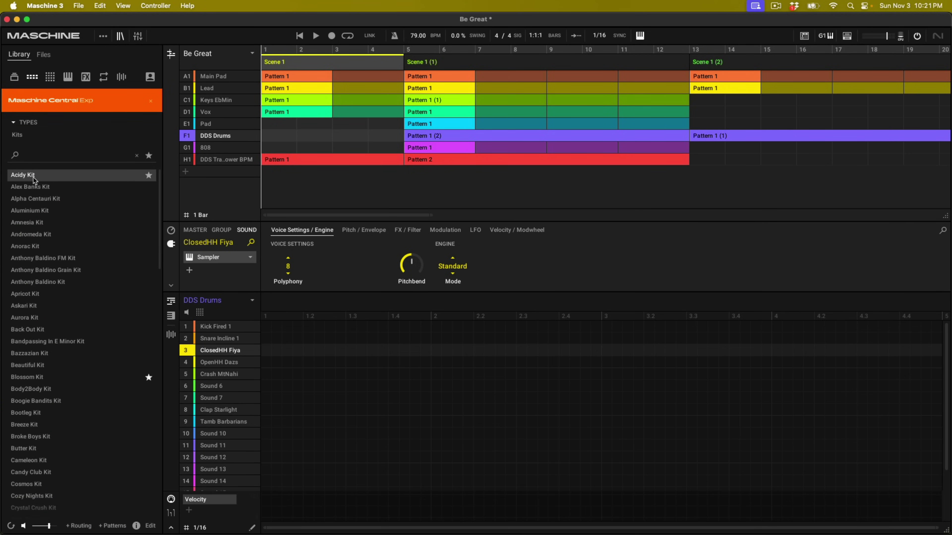
Step: Audition the Maschine Central kits one by one from Acidy Kit to Andromeda Kit and mark Andromeda Kit as a favorite
key(Down)
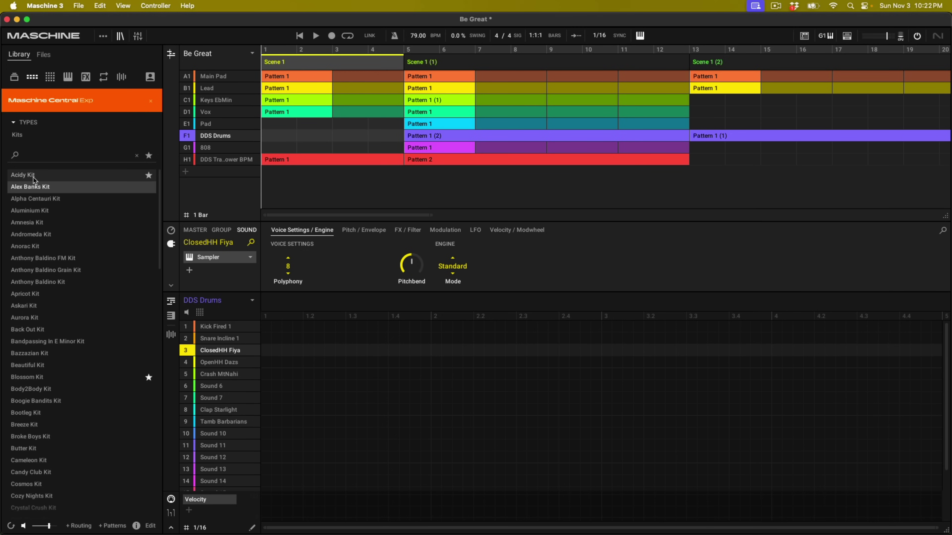
key(Down)
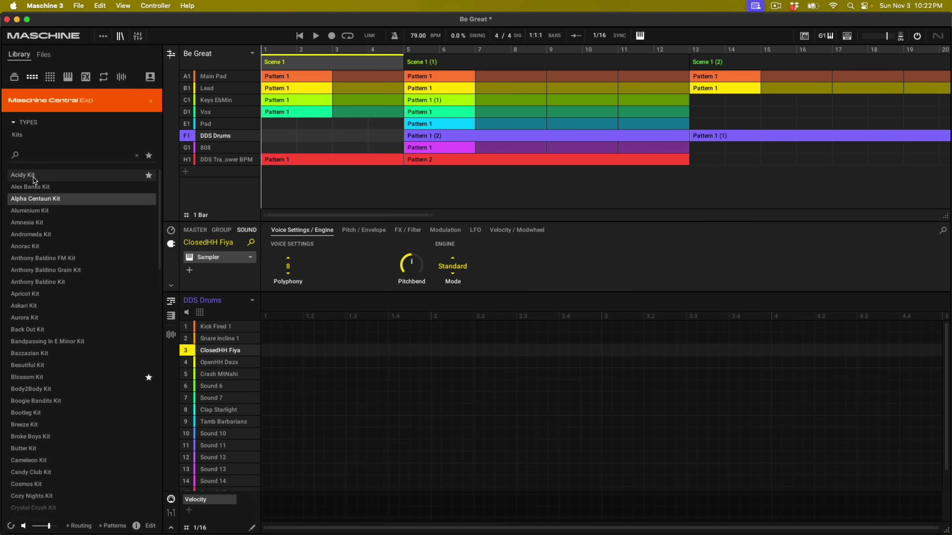
key(Down)
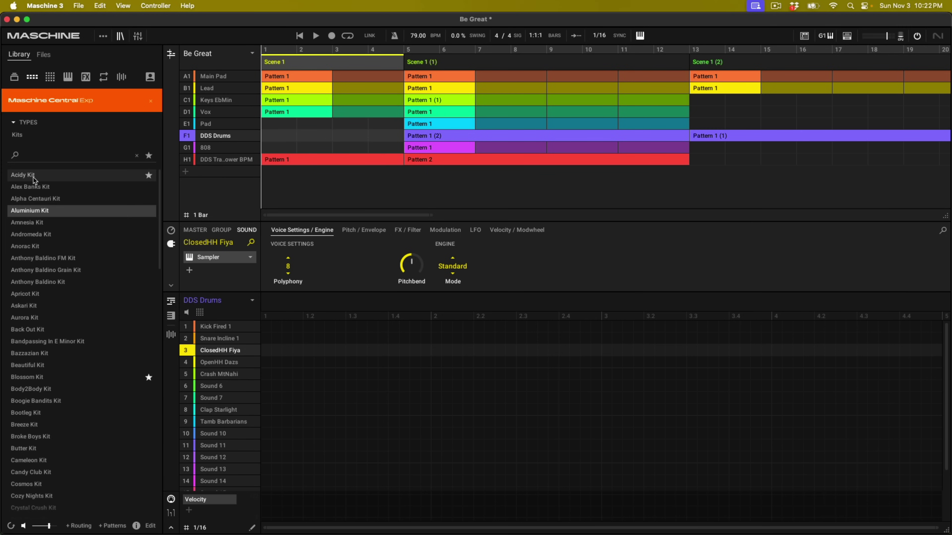
key(Down)
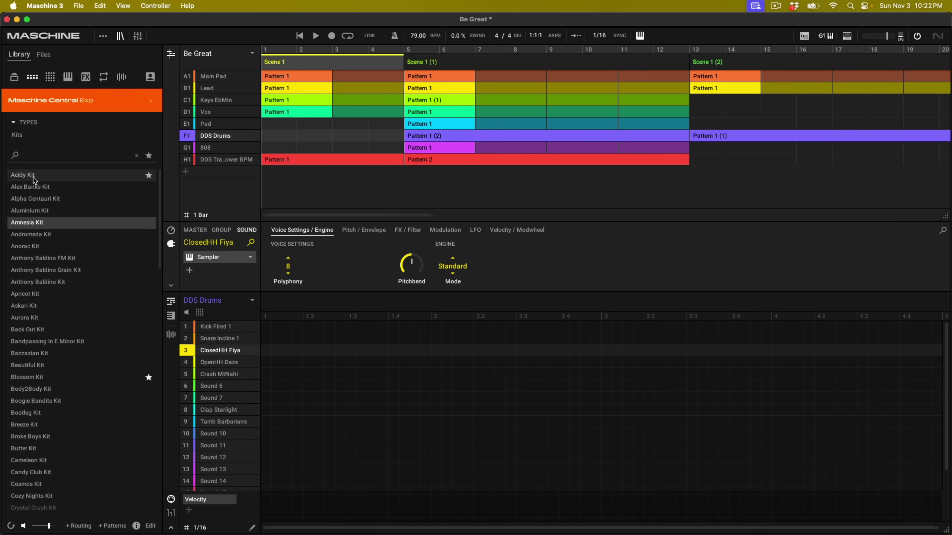
key(Down)
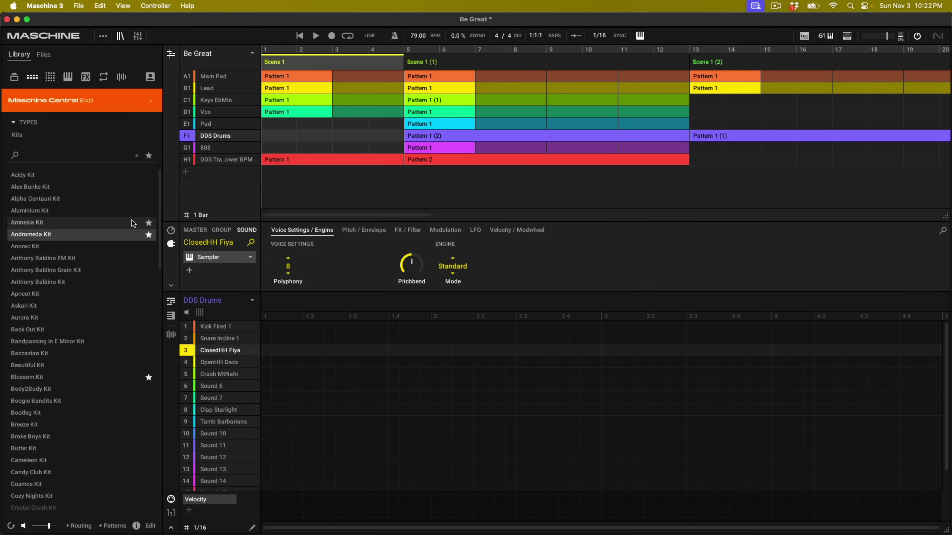
Step: Audition Orion Kit, Overflow Kit, Primeval Kit and Rainbow Bass Kit, marking Primeval Kit as a favorite
scroll(127, 388, down, 20)
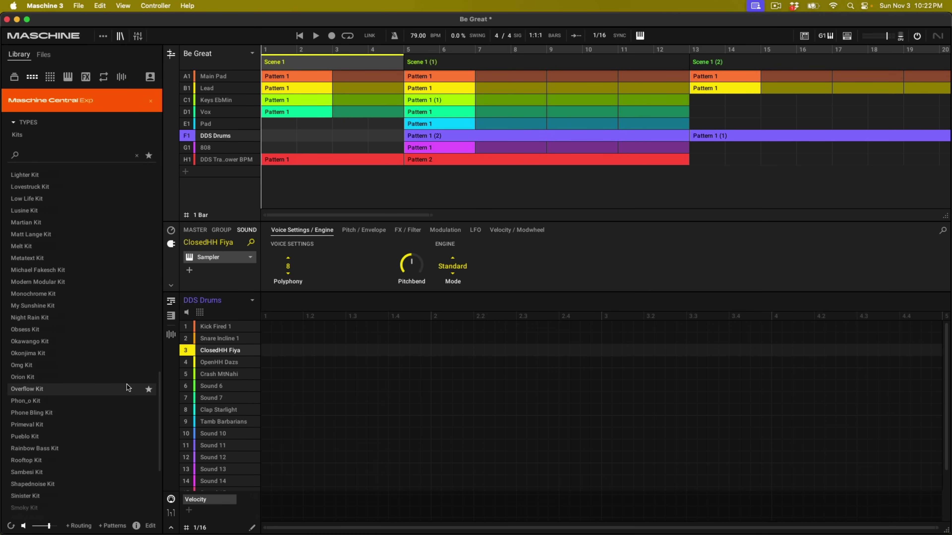
click(70, 379)
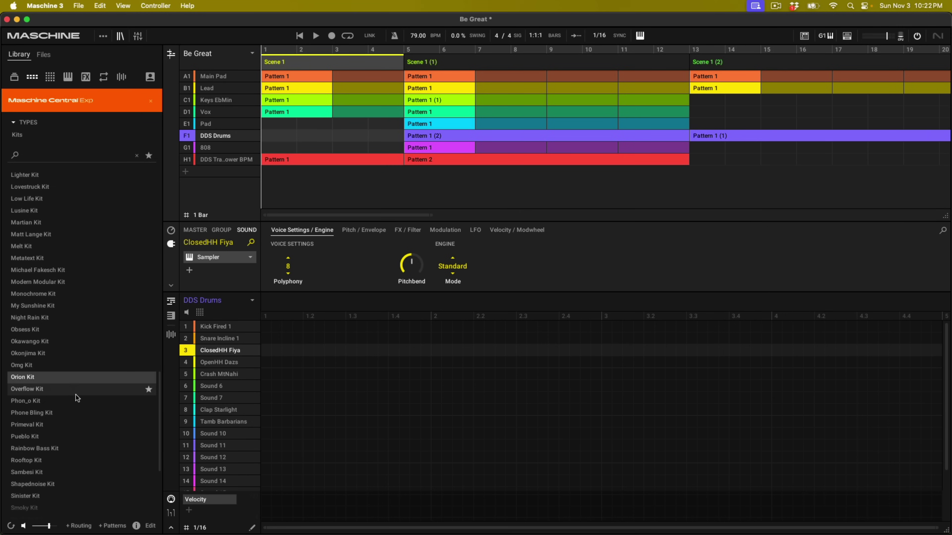
click(77, 392)
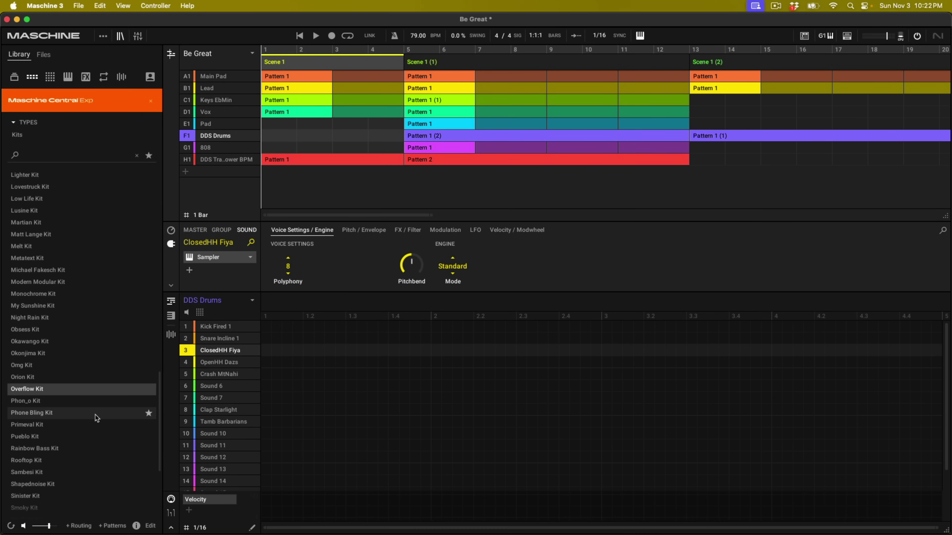
click(98, 426)
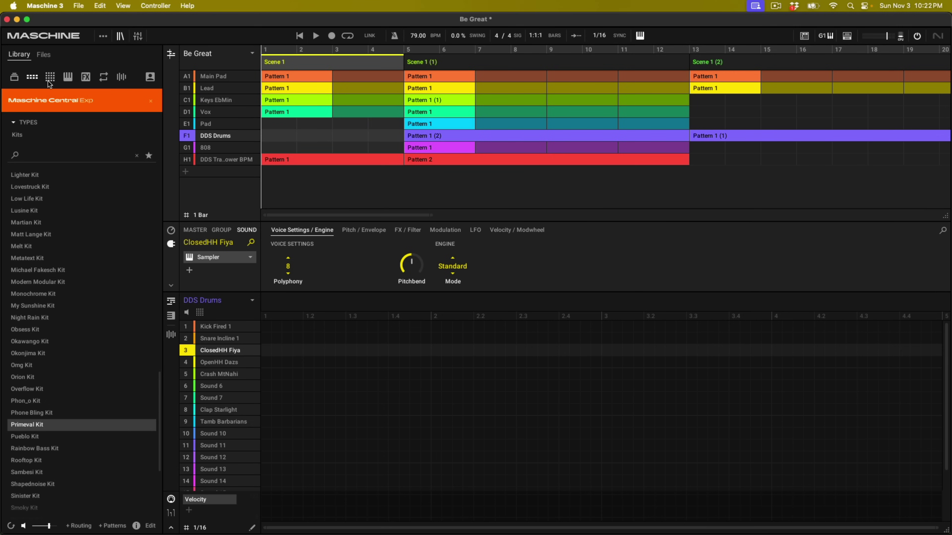
click(149, 424)
click(114, 447)
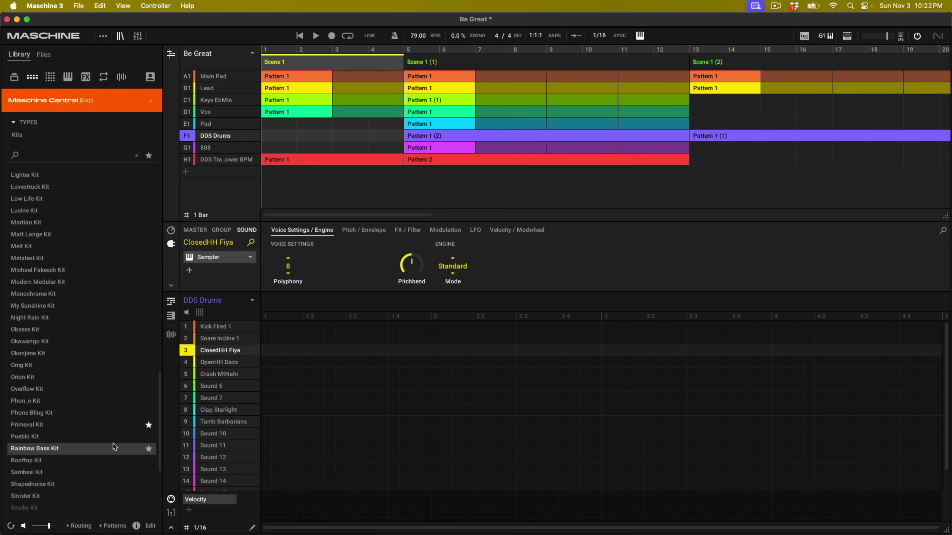
Step: Browse the Maschine Central one-shots, checking the Drums type and then looking through the full list of samples
click(118, 79)
click(114, 134)
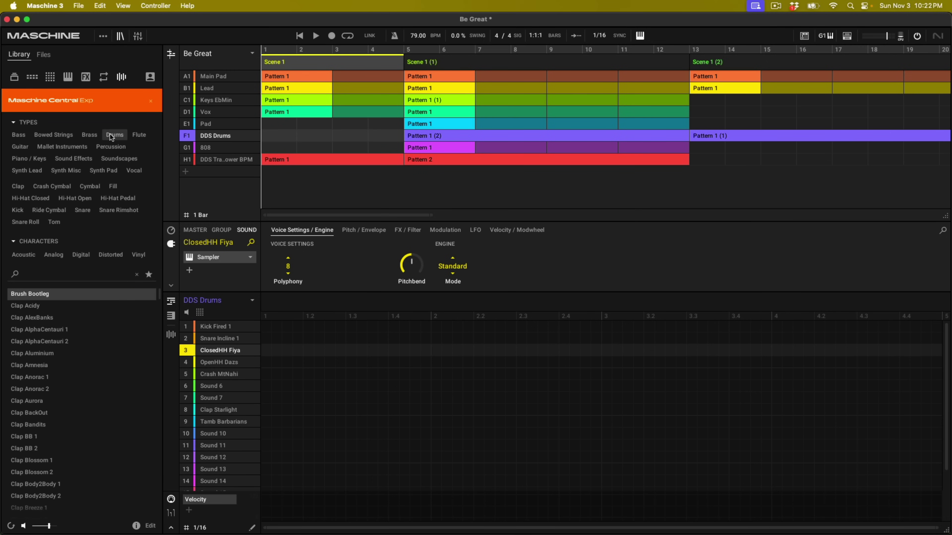
scroll(83, 329, down, 20)
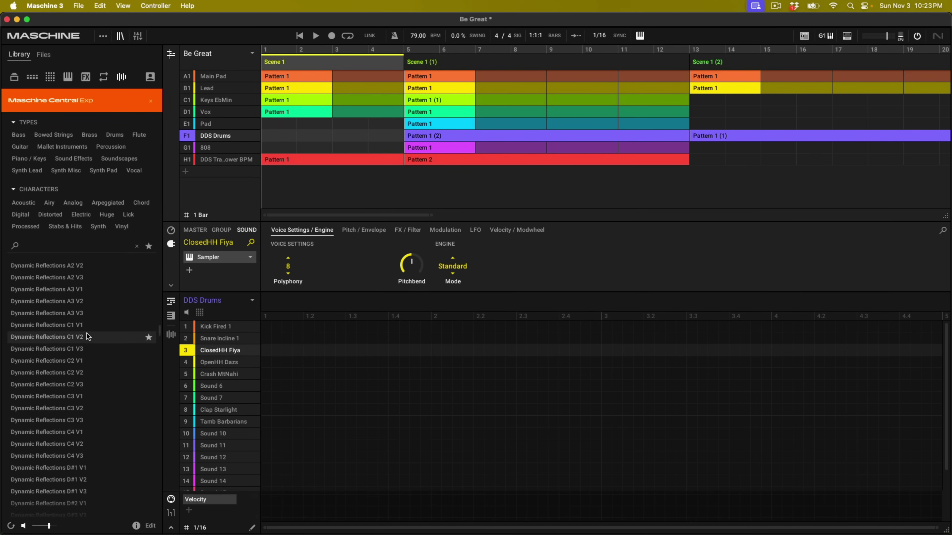
scroll(118, 344, down, 20)
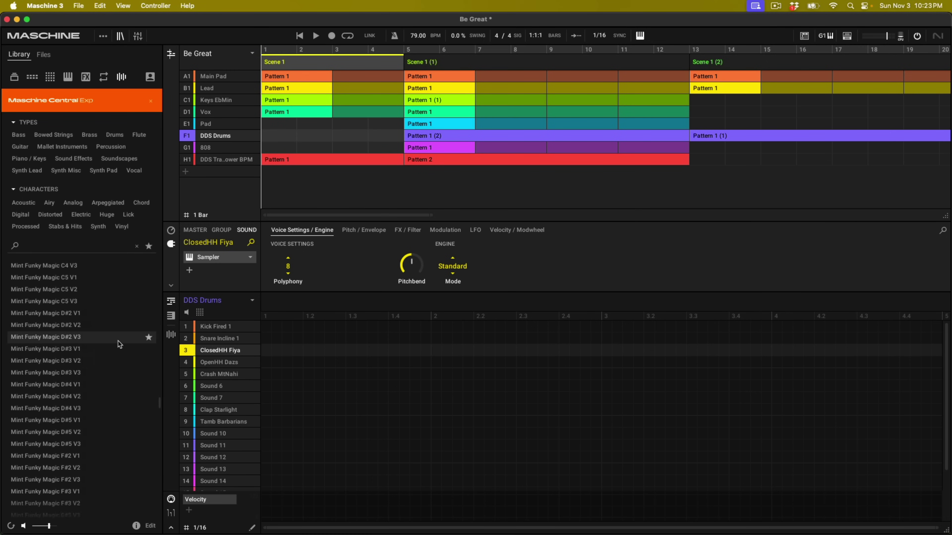
scroll(119, 344, down, 20)
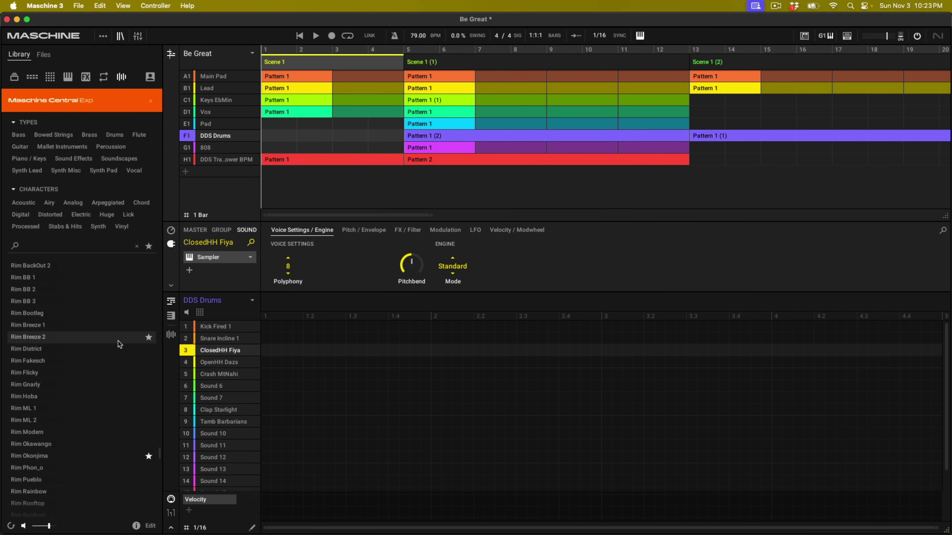
scroll(118, 345, down, 20)
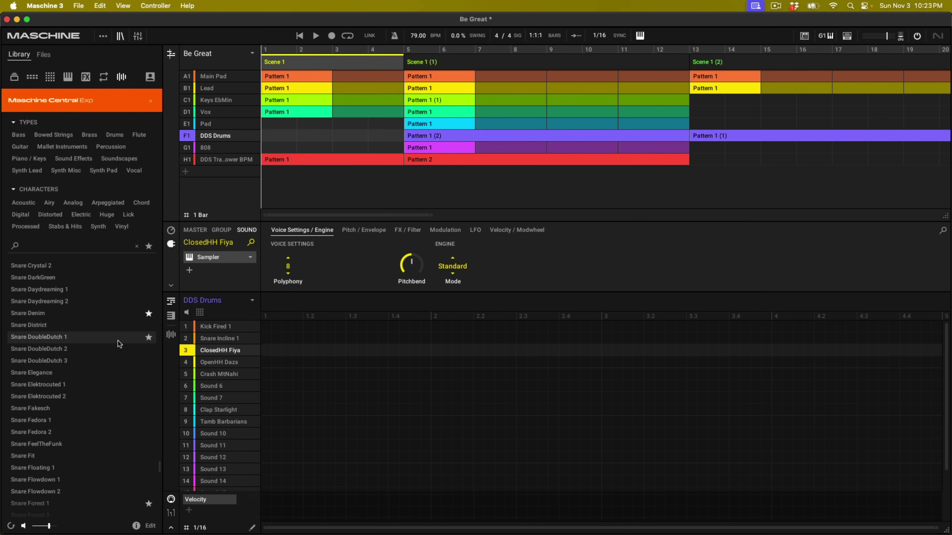
scroll(119, 341, up, 20)
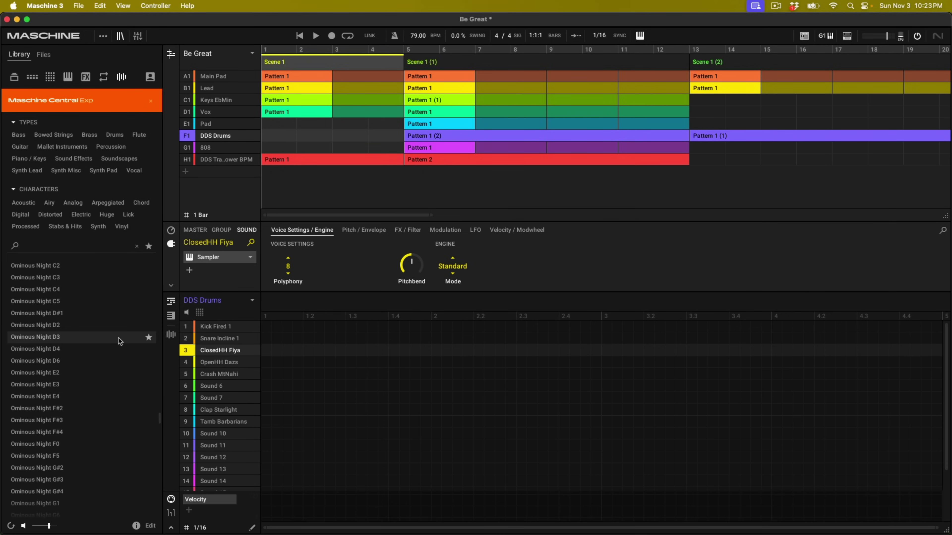
scroll(119, 341, up, 20)
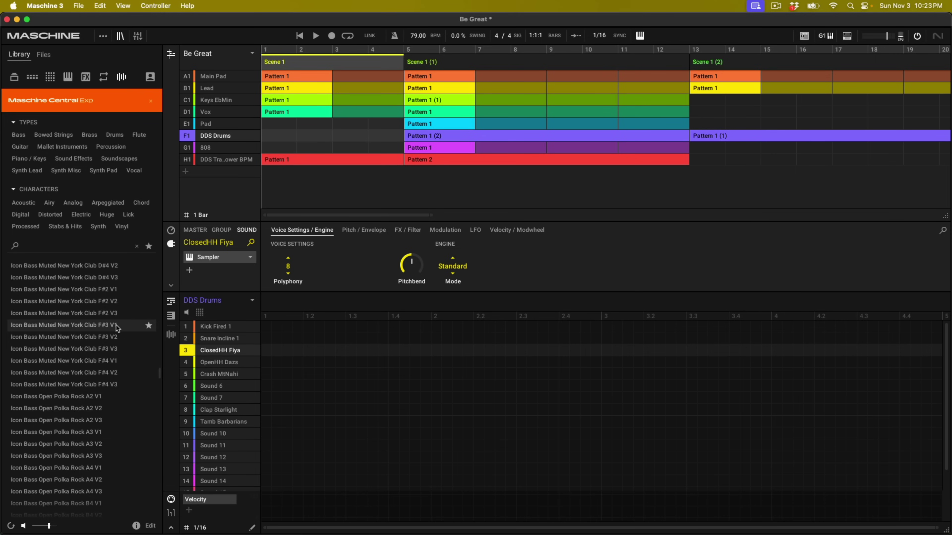
scroll(117, 328, up, 10)
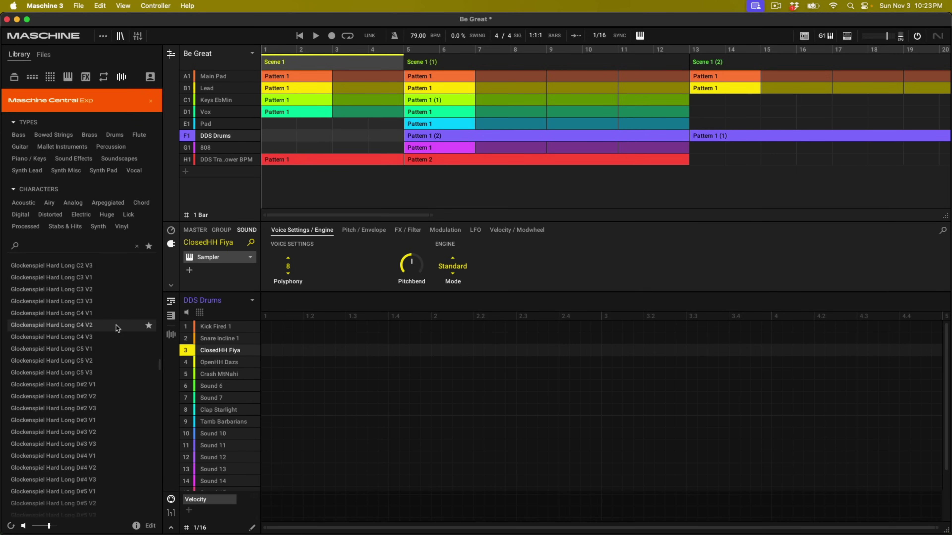